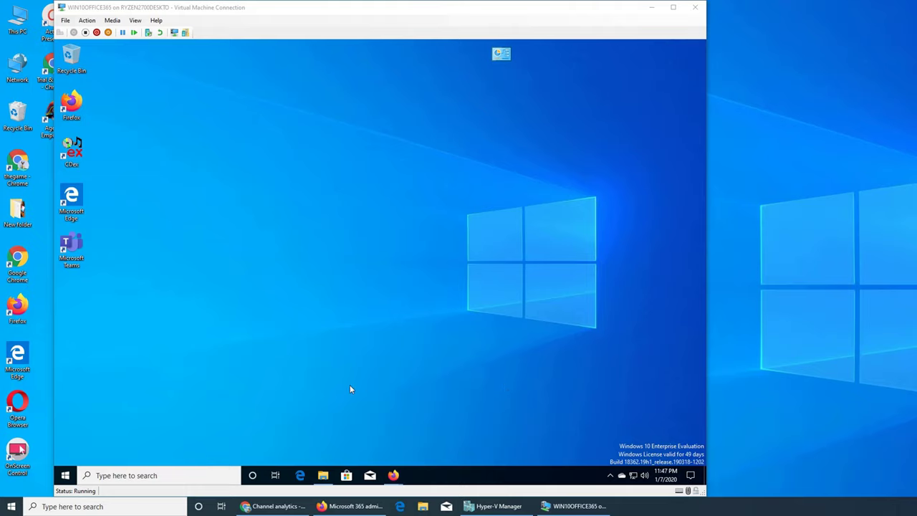
Open the administrator's Outlook inbox from the Firefox previews on the VM taskbar
left_click(399, 479)
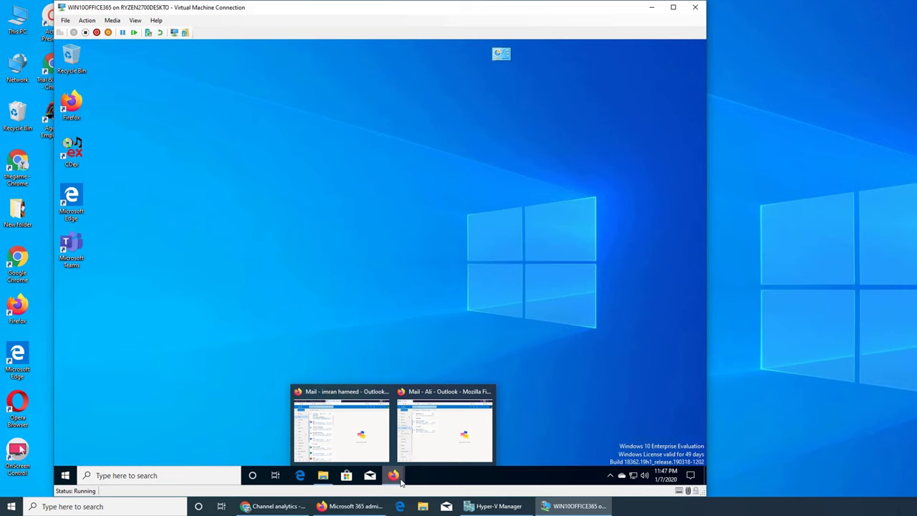
left_click(332, 424)
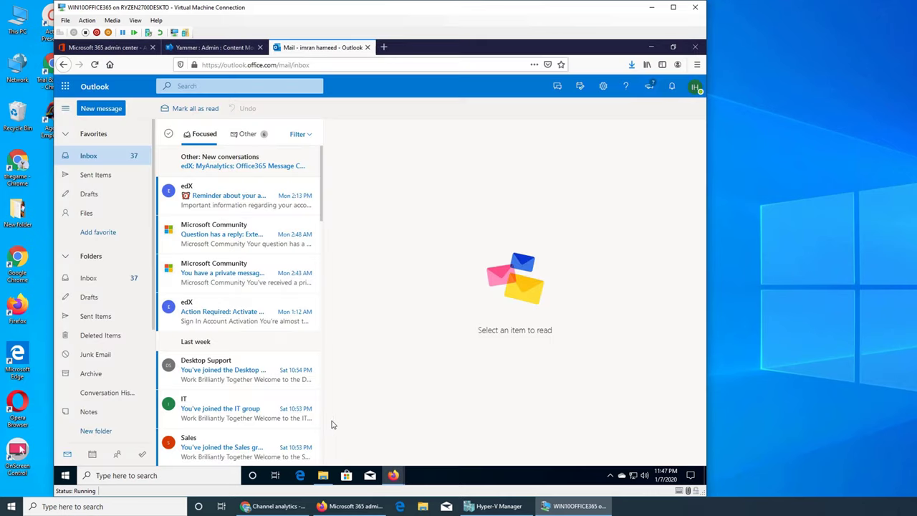
Go to the Yammer home feed, put the YouTube window away, and reselect the Yammer : Home tab
left_click(204, 48)
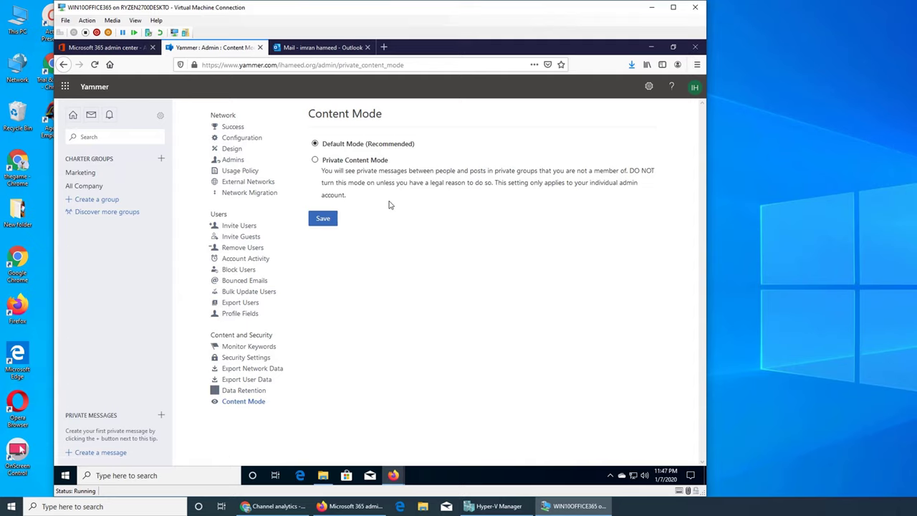
left_click(72, 116)
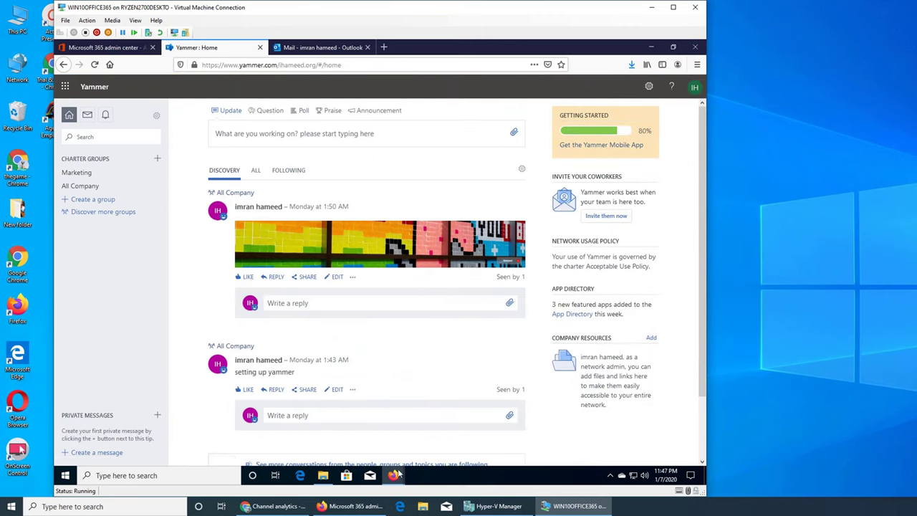
mouse_move(351, 506)
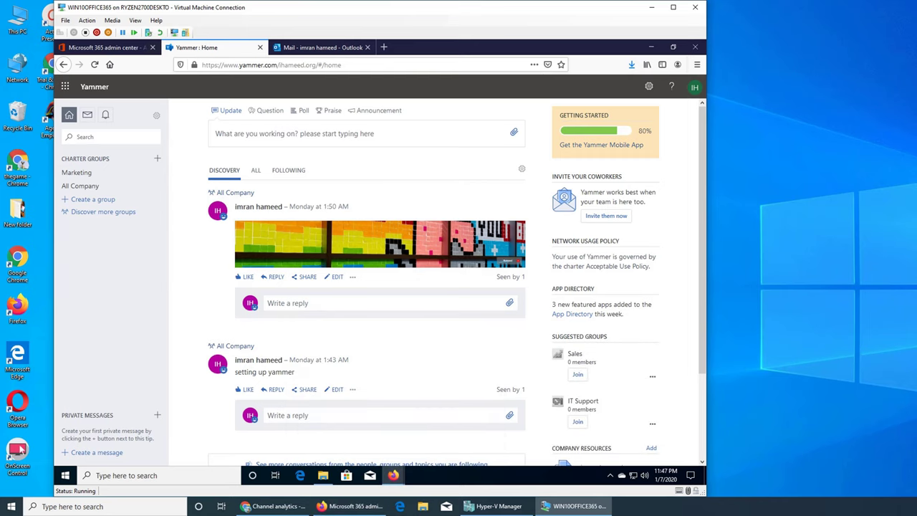
left_click(272, 506)
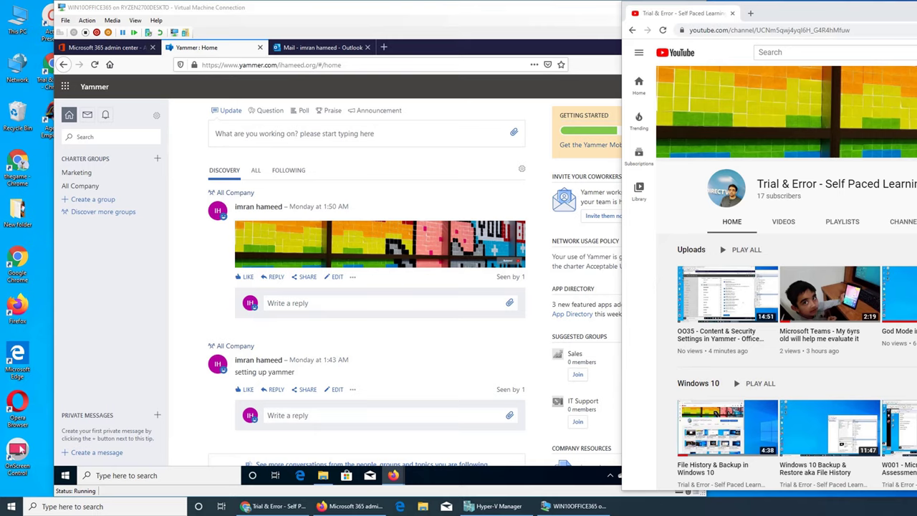
left_click(273, 506)
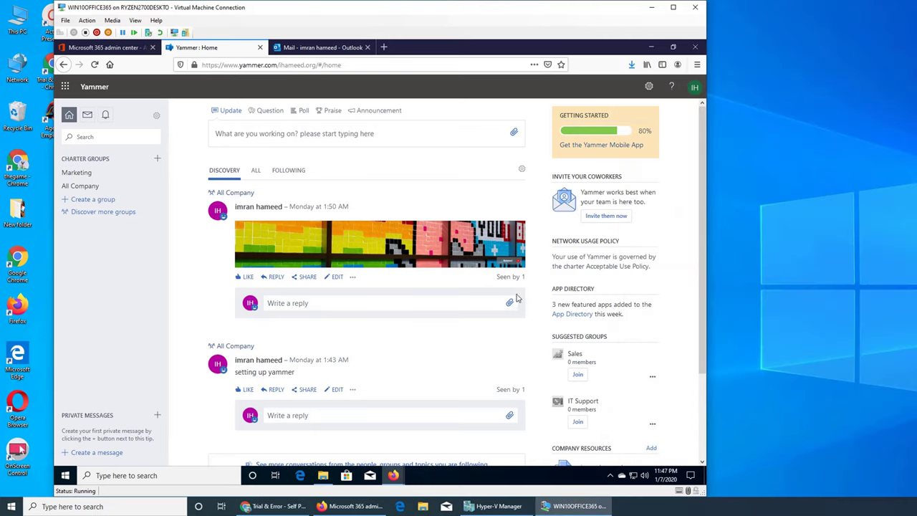
left_click(319, 48)
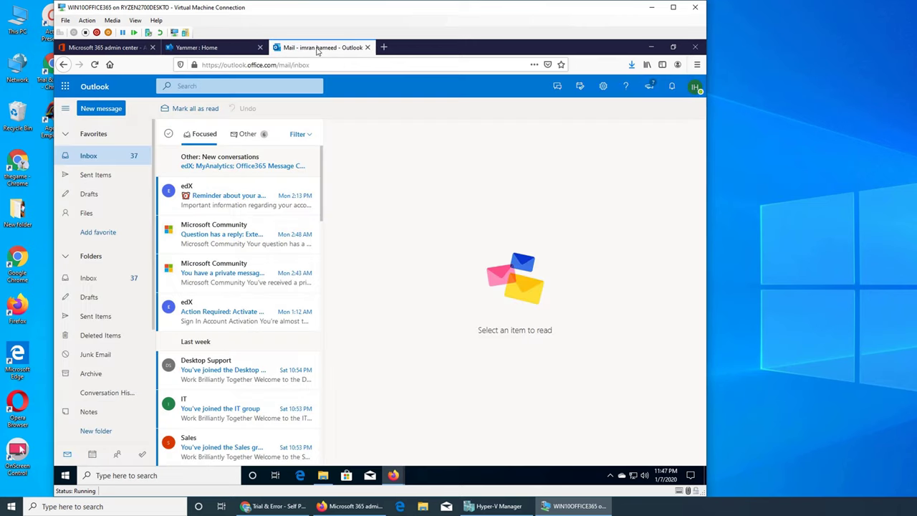
left_click(241, 48)
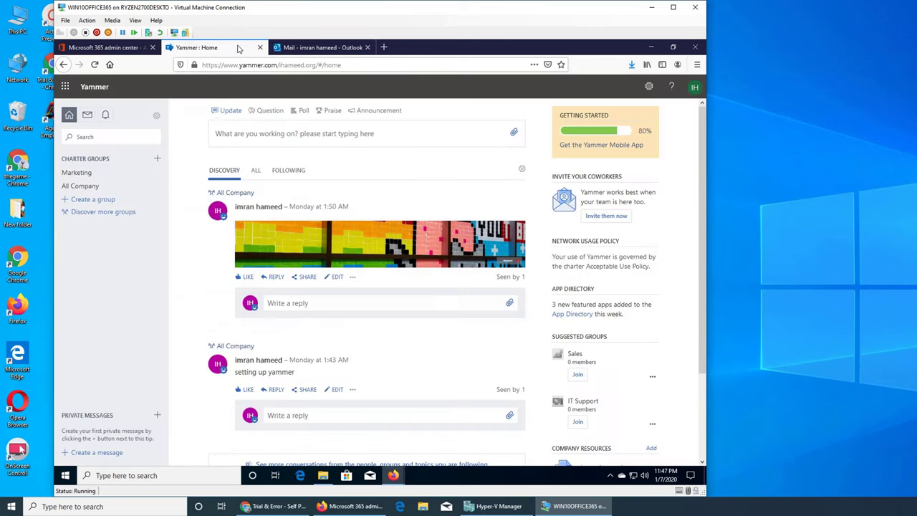
Open Yammer from the admin center's All admin centers, close it, and return to the Yammer tab
left_click(359, 511)
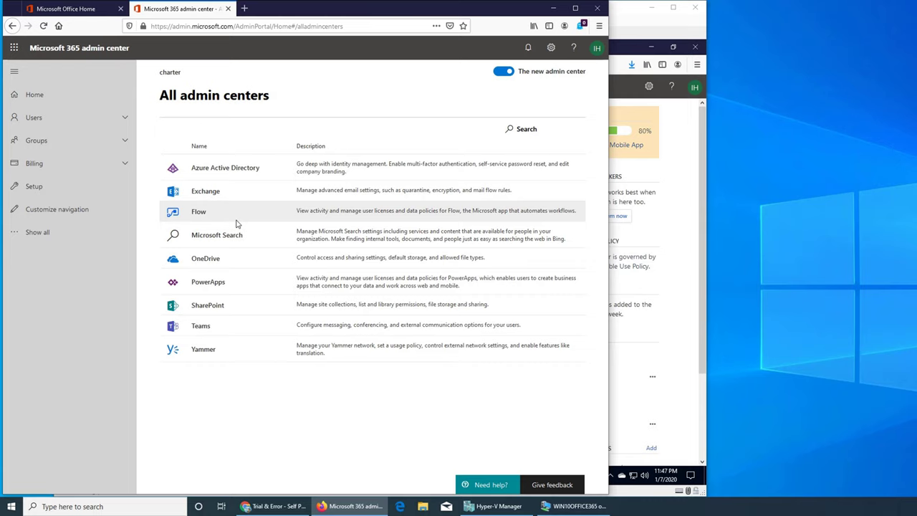
left_click(204, 350)
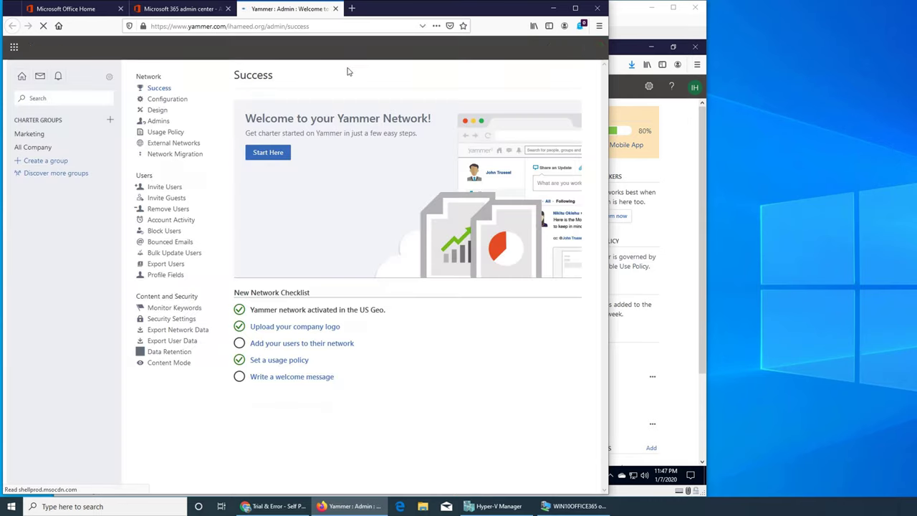
left_click(335, 9)
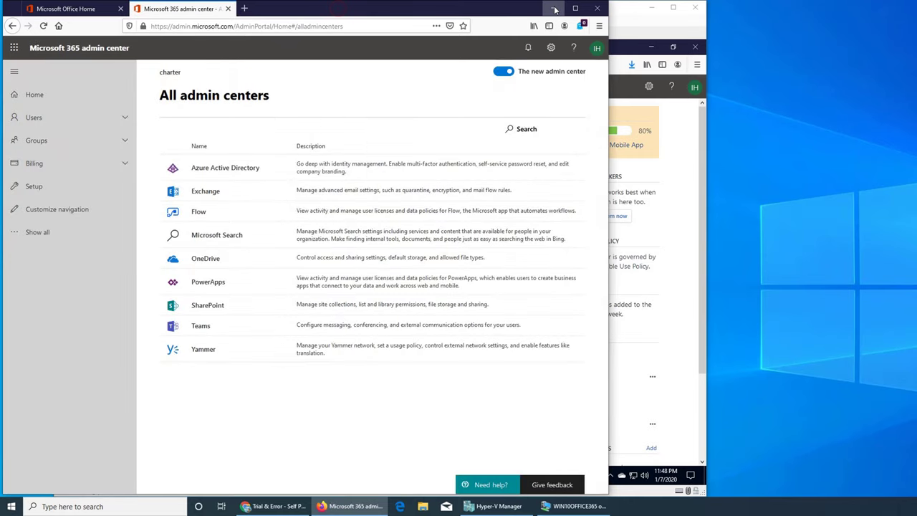
left_click(554, 9)
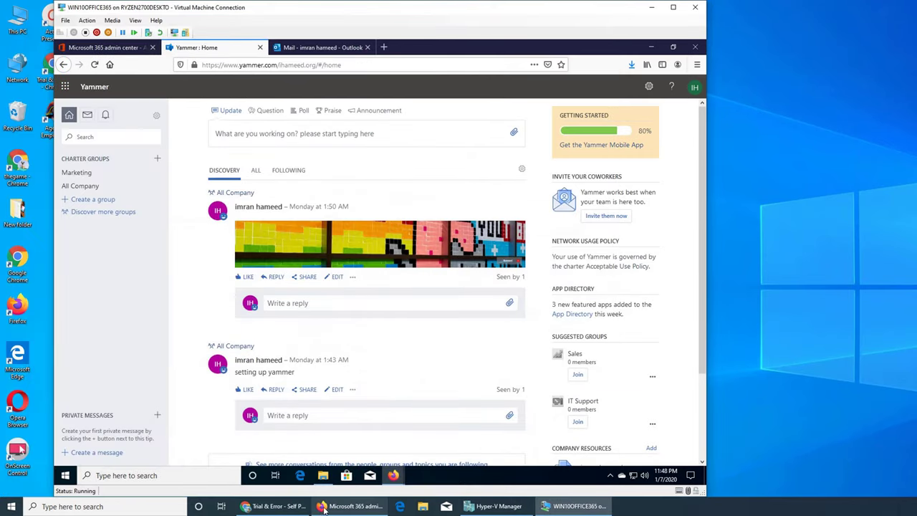
left_click(308, 47)
left_click(231, 47)
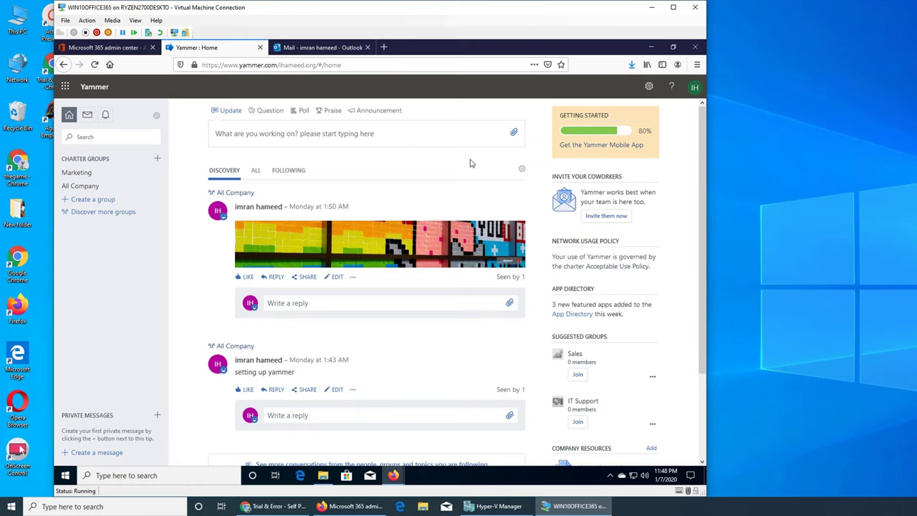
Check the signed-in account's details panel on the Outlook page
left_click(326, 47)
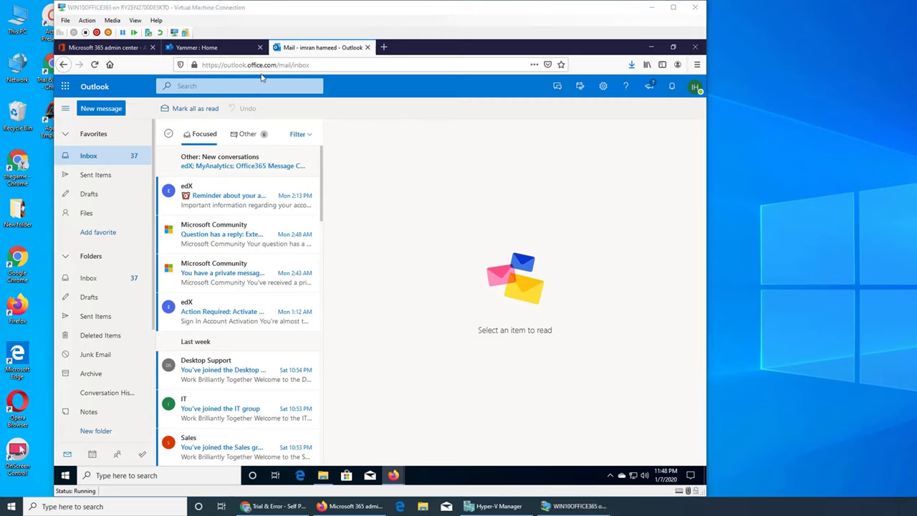
left_click(695, 87)
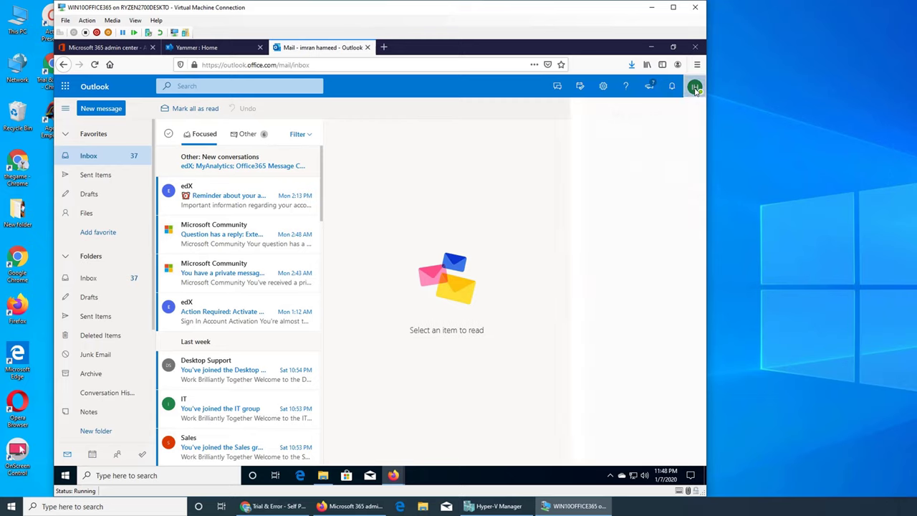
left_click(694, 88)
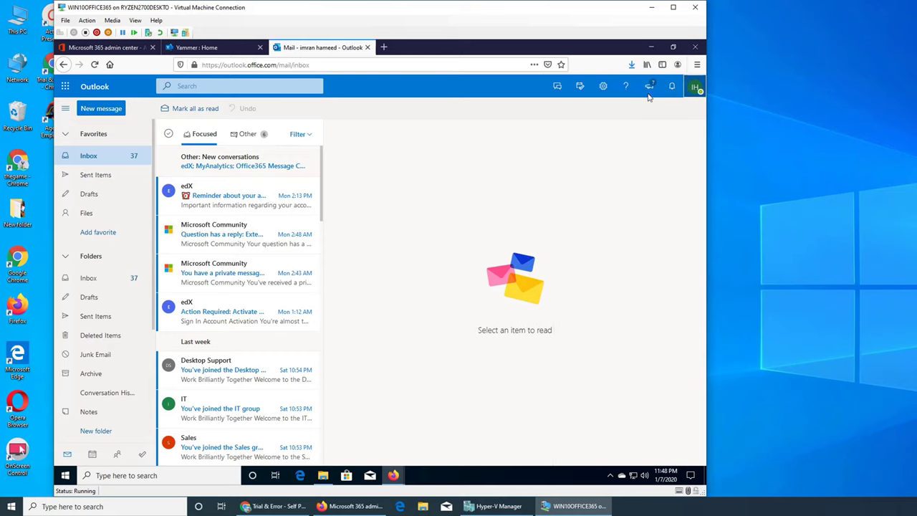
Minimize the admin center window and open the second user's Outlook window, showing Junk Email
left_click(570, 506)
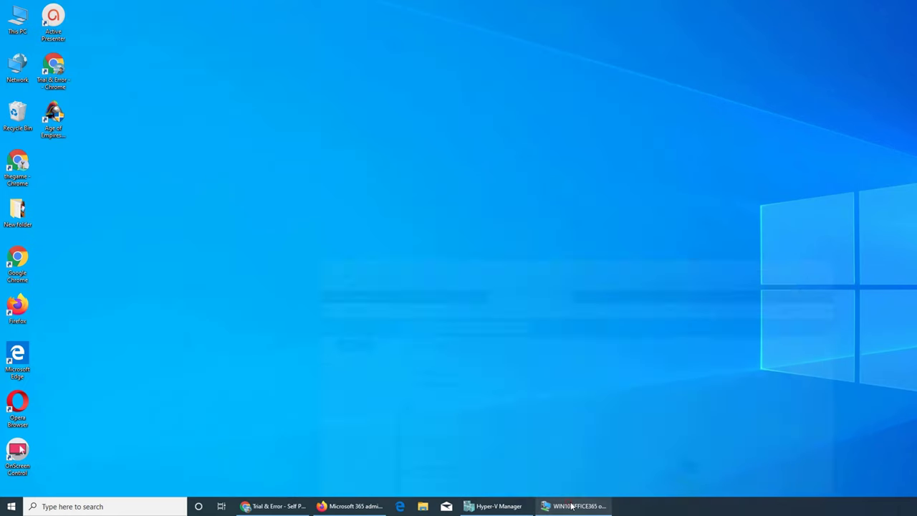
left_click(569, 506)
left_click(353, 506)
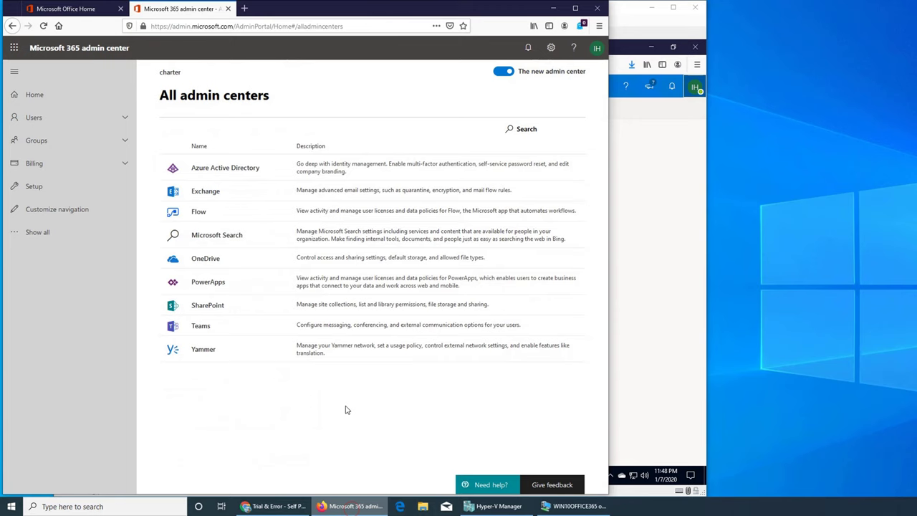
left_click(86, 9)
left_click(146, 9)
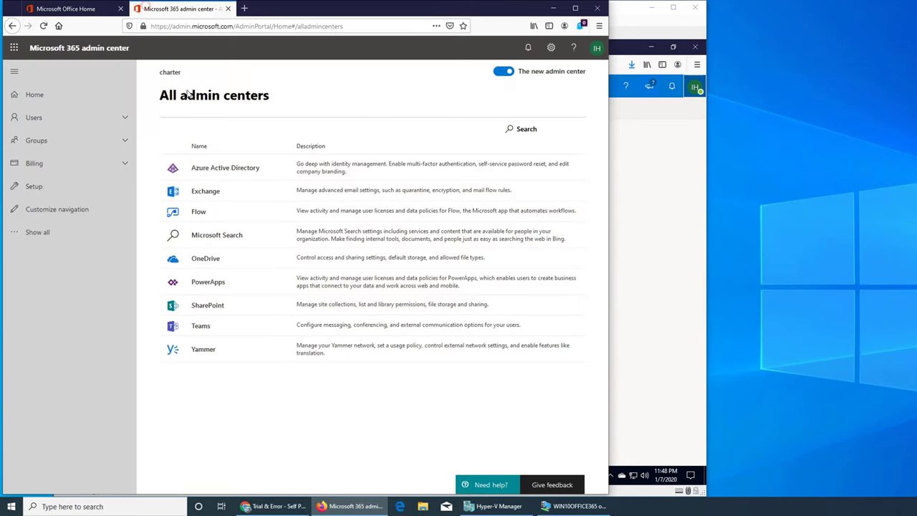
left_click(553, 8)
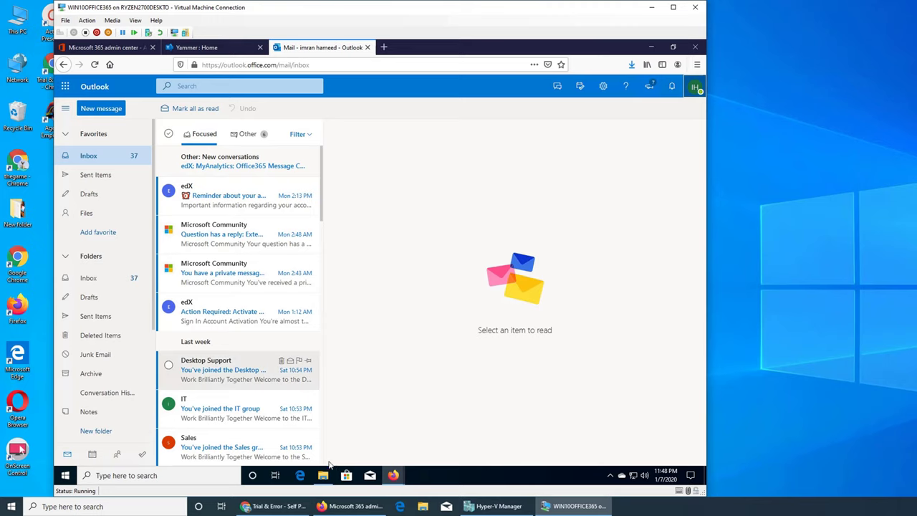
mouse_move(394, 475)
left_click(439, 442)
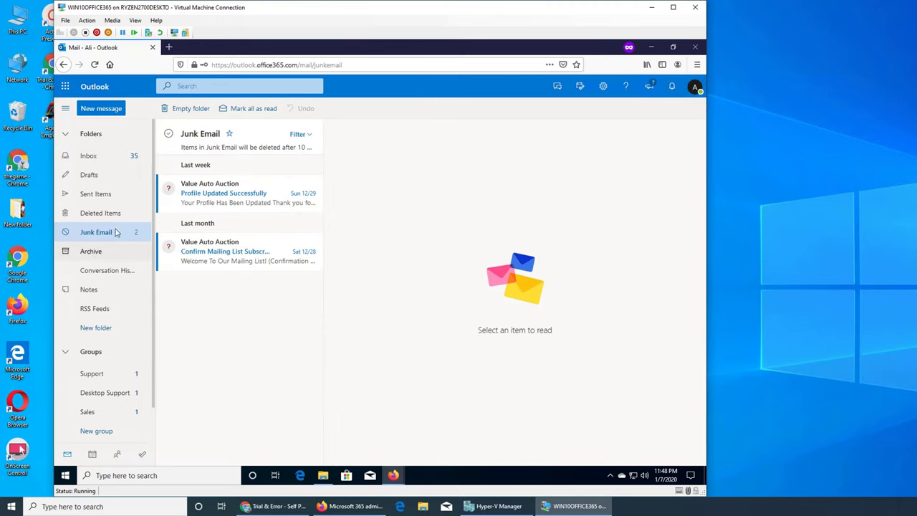
Open the second user's Inbox and show its Other view, including Welcome to MyAnalytics
left_click(89, 159)
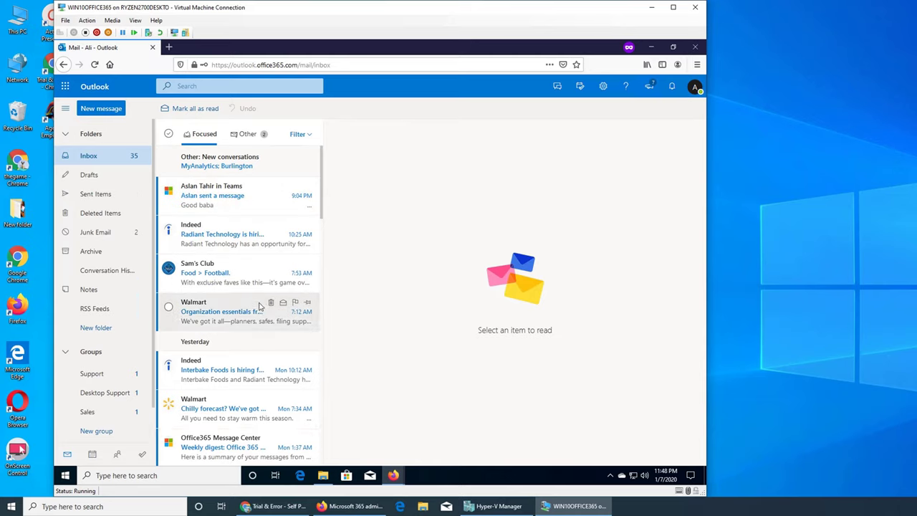
scroll(260, 306, "down", 3)
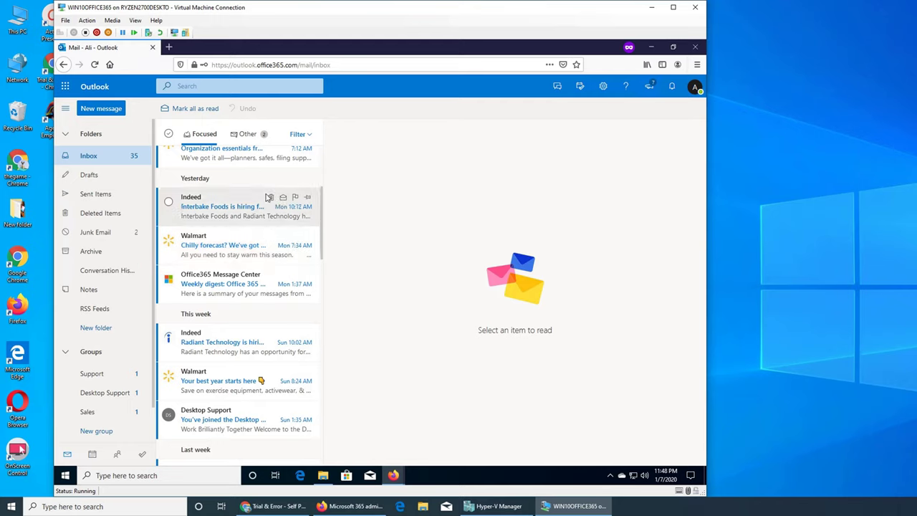
scroll(269, 200, "up", 3)
left_click(243, 133)
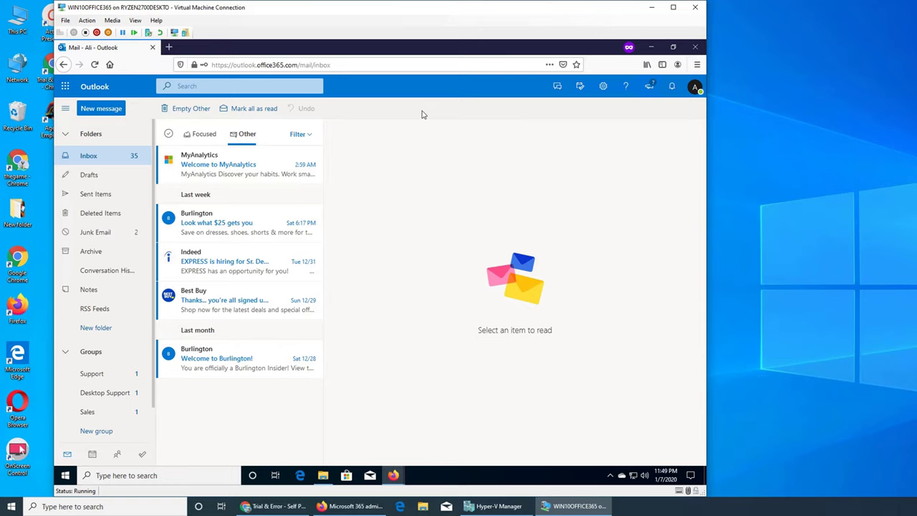
Load office.com and launch Yammer from the Yammer tile on the Office home page
key("ctrl+l")
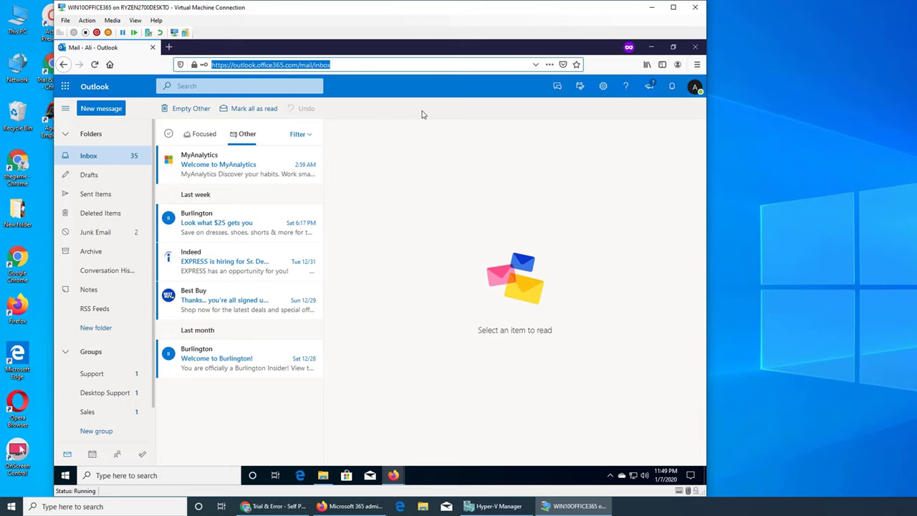
type("ou")
key("BackSpace")
key("BackSpace")
key("BackSpace")
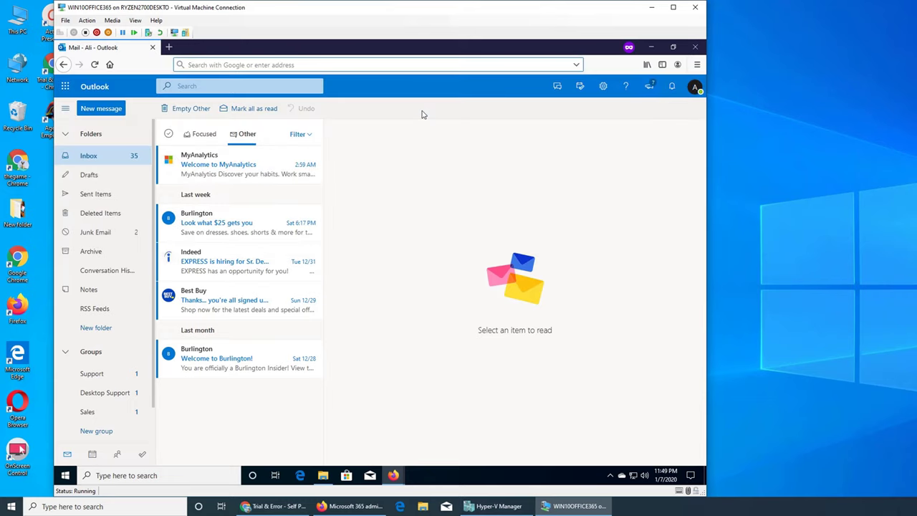
type("office")
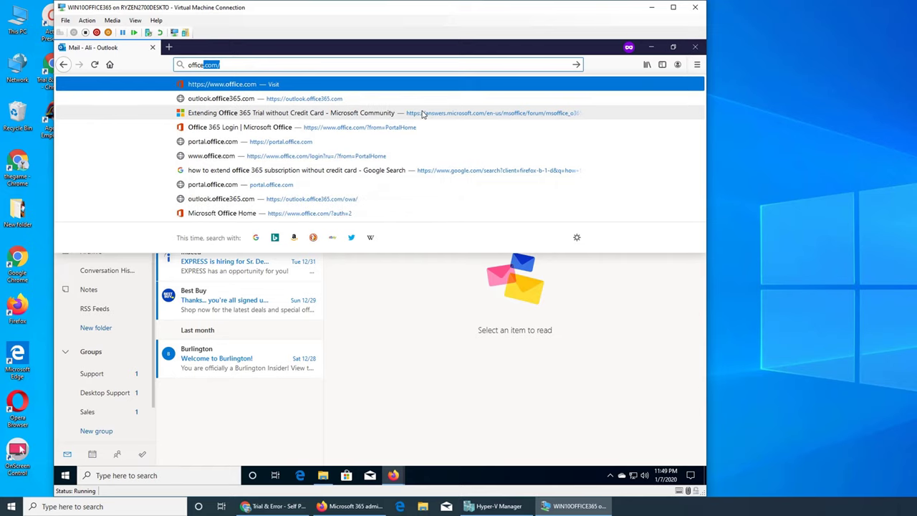
key("Return")
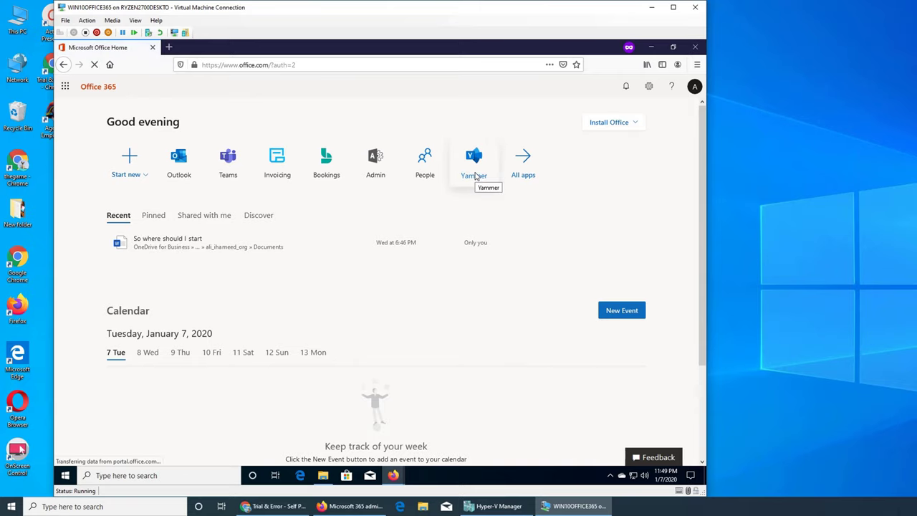
left_click(475, 172)
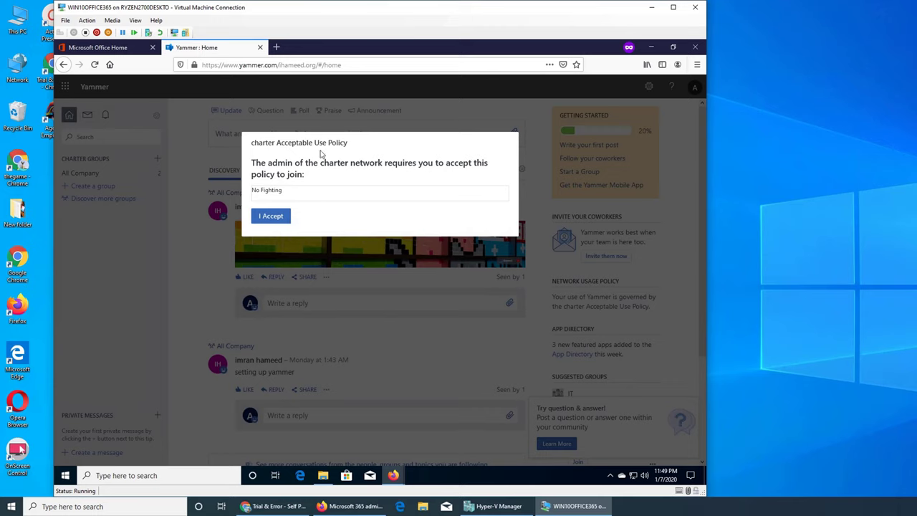
Accept the Acceptable Use Policy and reply 'cool header' under the pixel-art image post
left_click(266, 215)
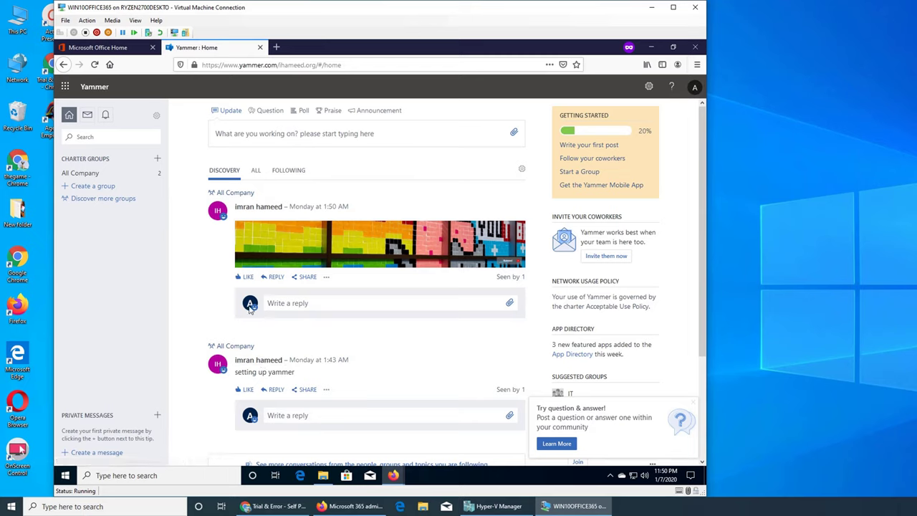
left_click(316, 304)
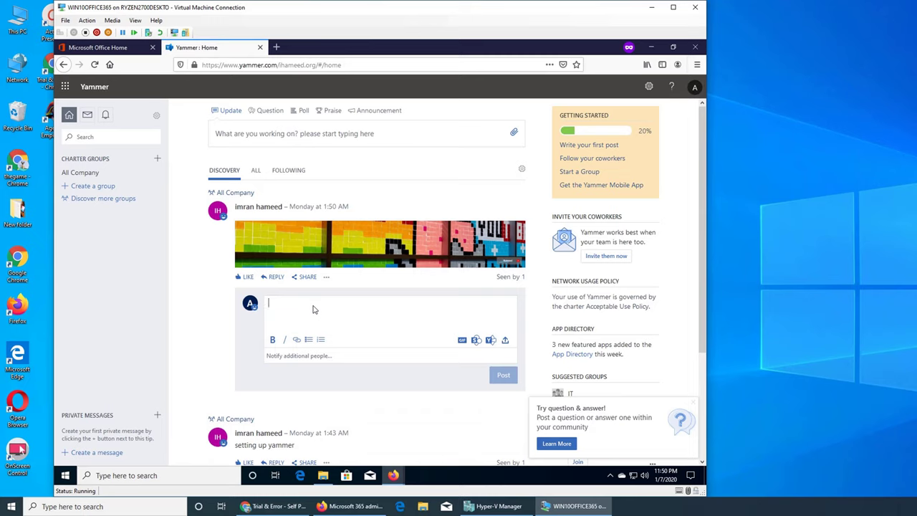
type("cool header")
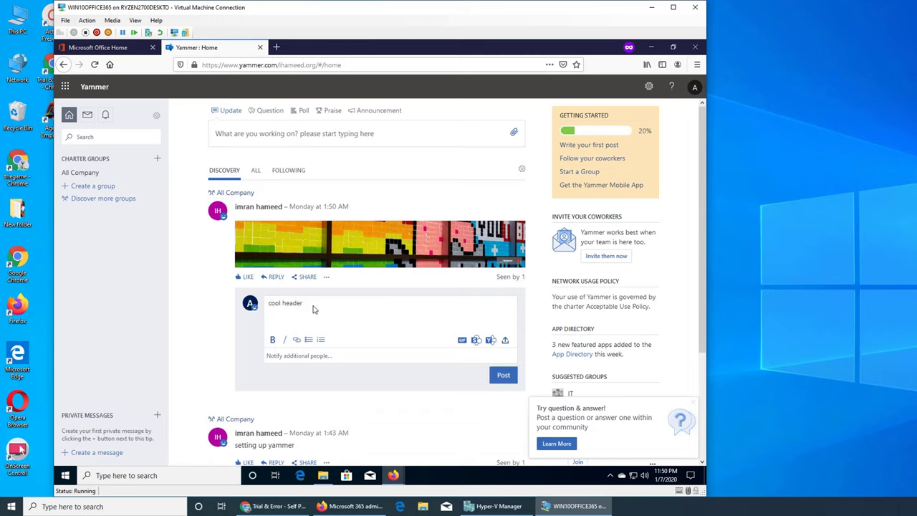
left_click(501, 377)
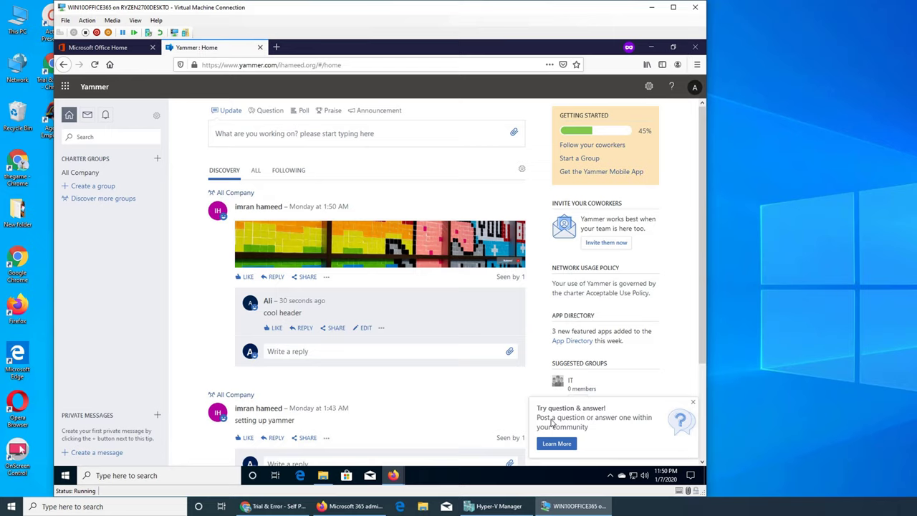
Close the Try question & answer tip, view the invite-new-members page twice, and return home
left_click(693, 402)
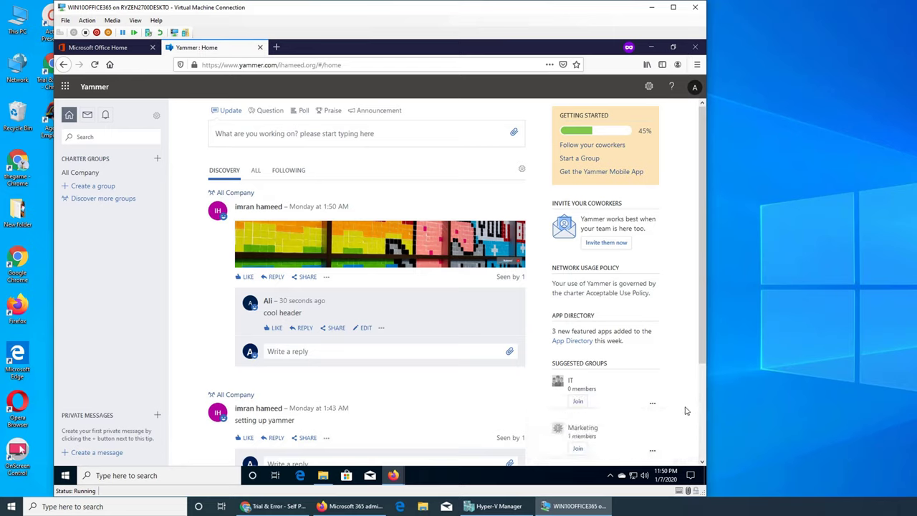
left_click(597, 244)
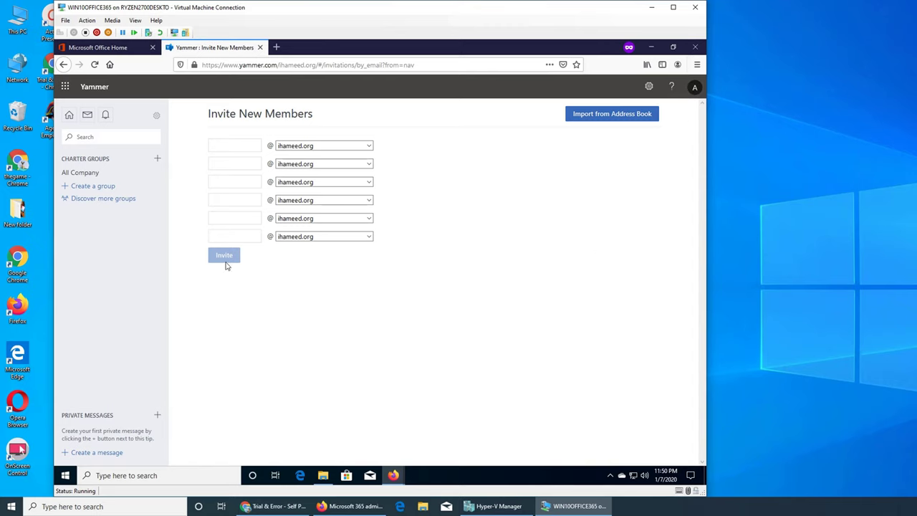
left_click(65, 65)
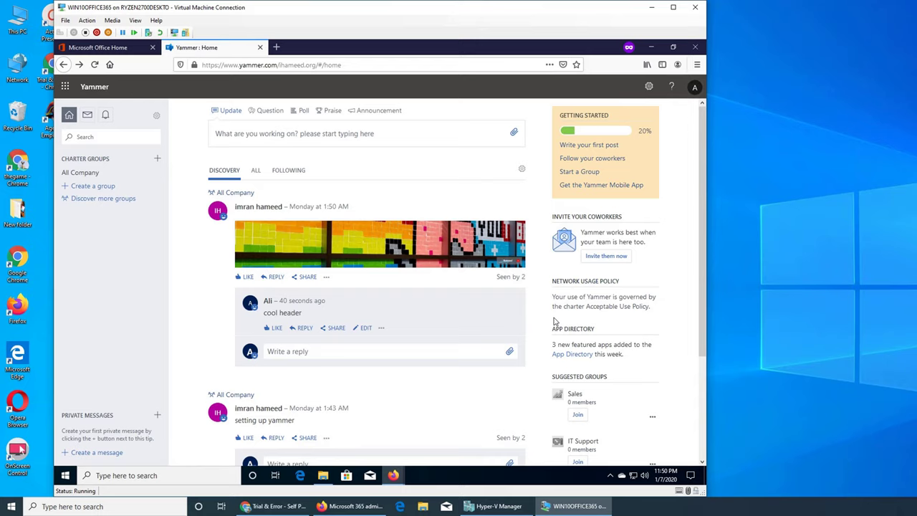
left_click(606, 256)
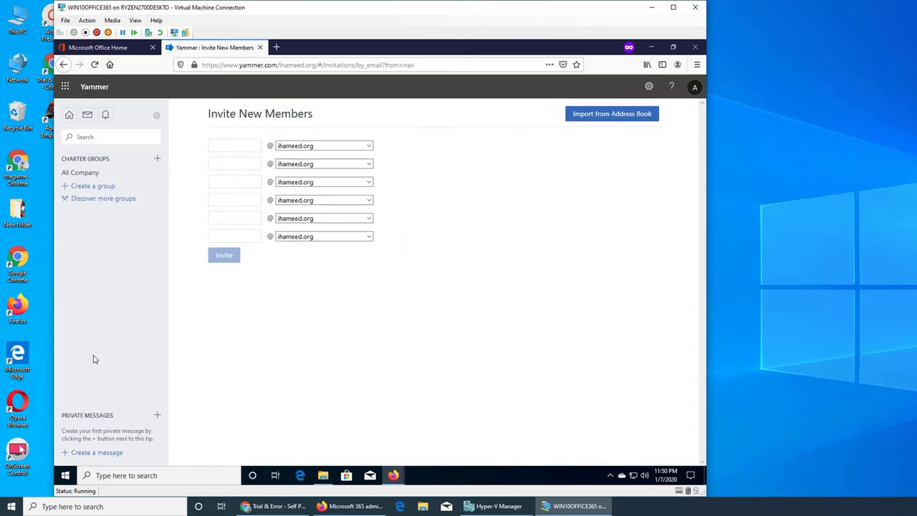
left_click(63, 65)
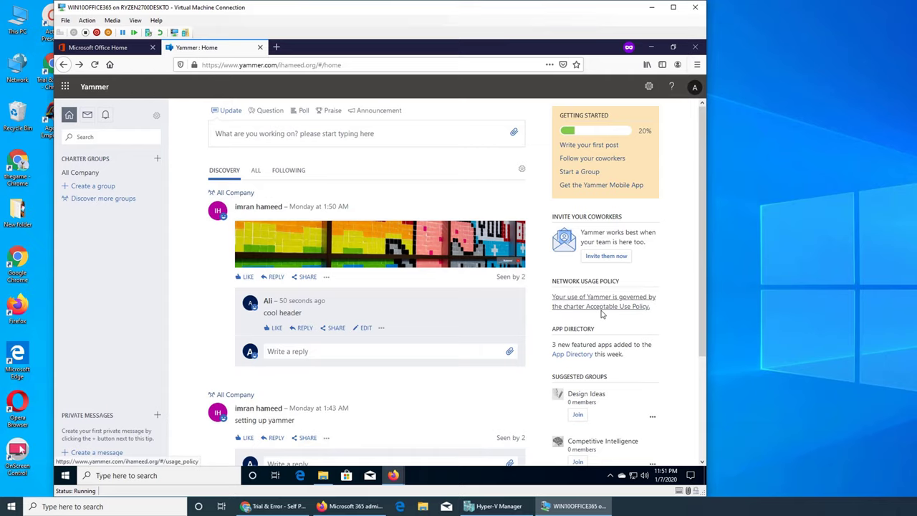
Read the Acceptable Use Policy, then scroll through the Application Directory's All Apps catalogue
left_click(606, 307)
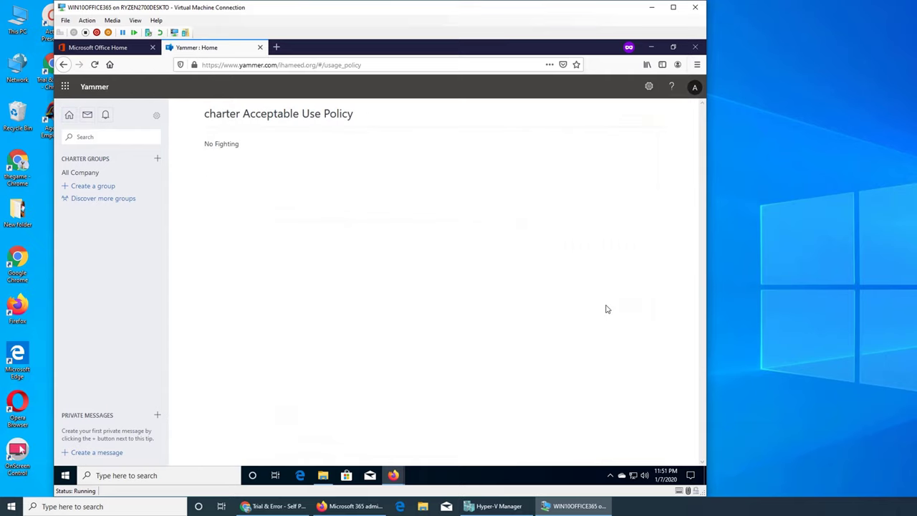
left_click(64, 64)
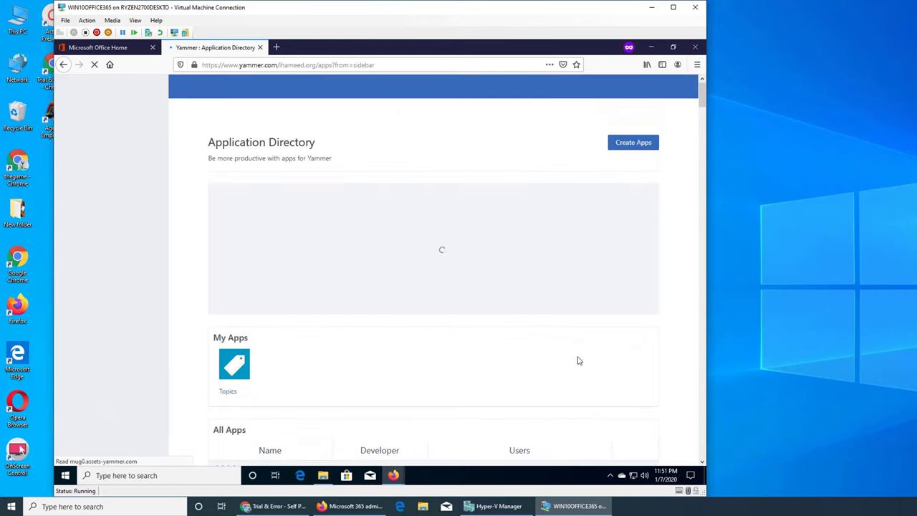
scroll(582, 344, "down", 3)
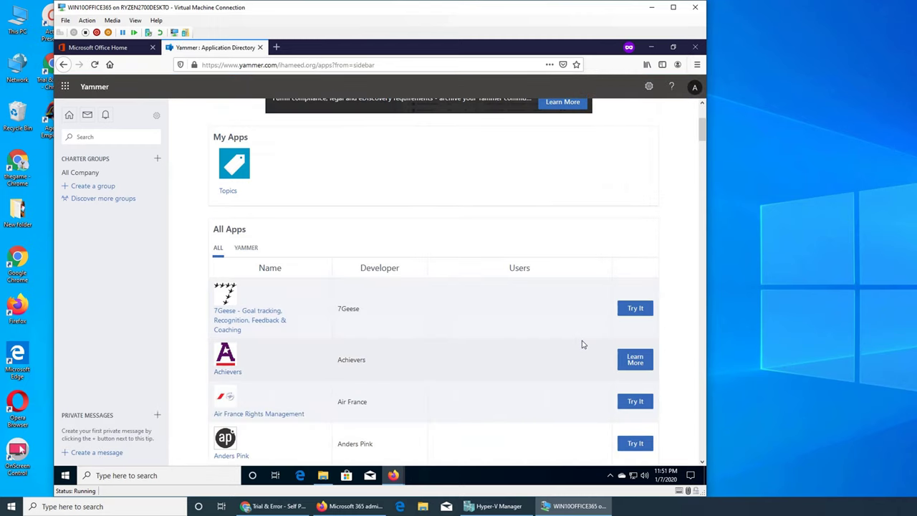
scroll(530, 351, "down", 3)
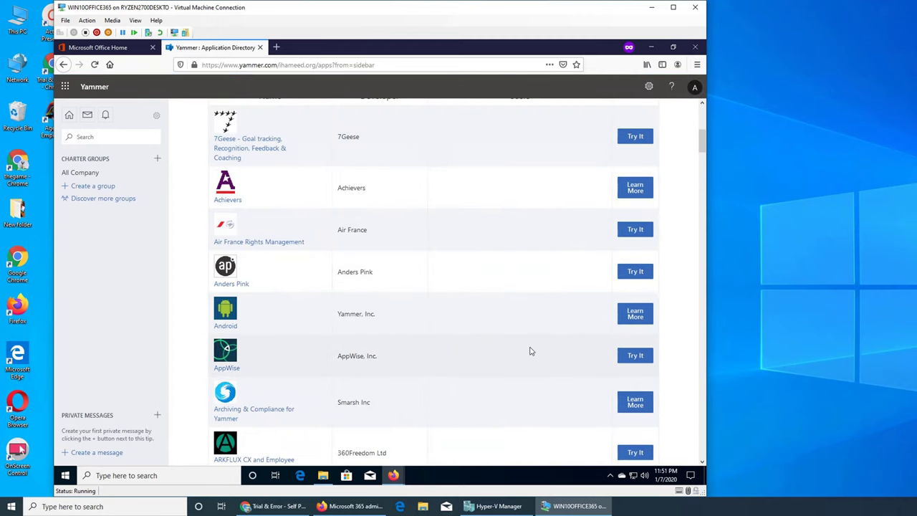
scroll(530, 351, "down", 6)
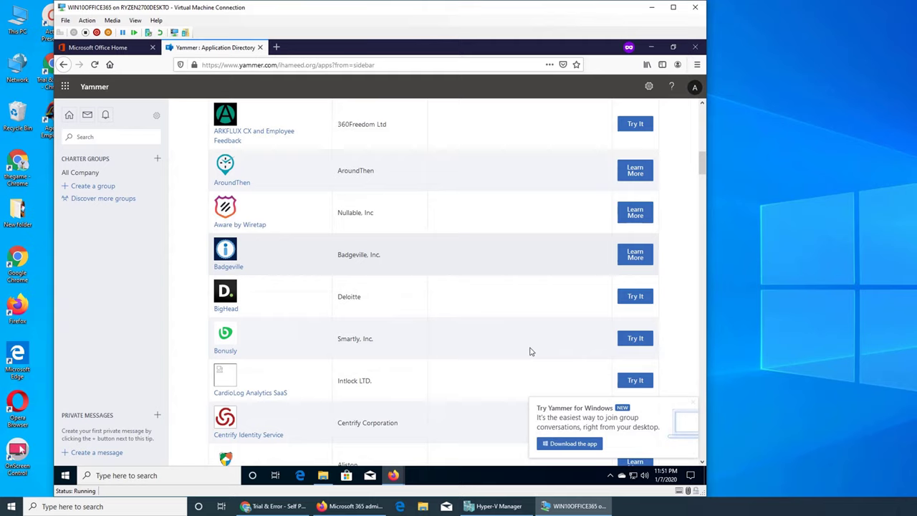
scroll(530, 351, "down", 1)
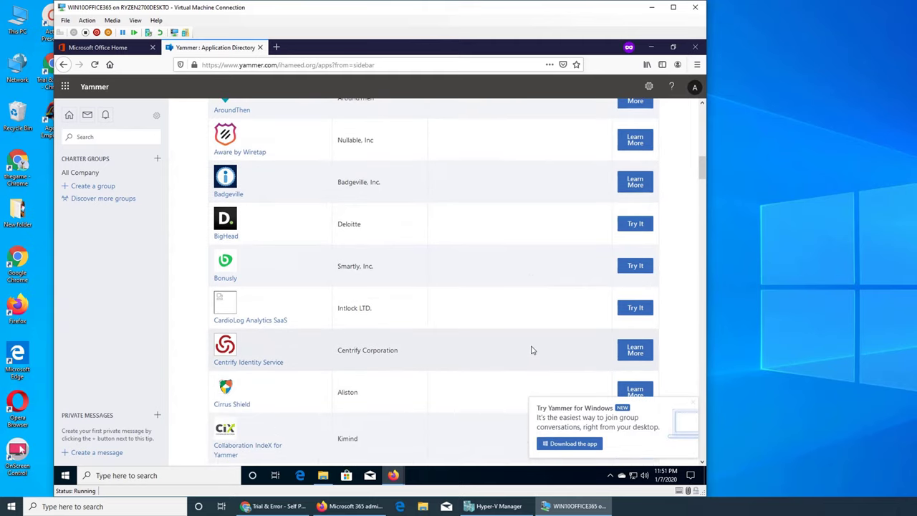
scroll(534, 349, "up", 10)
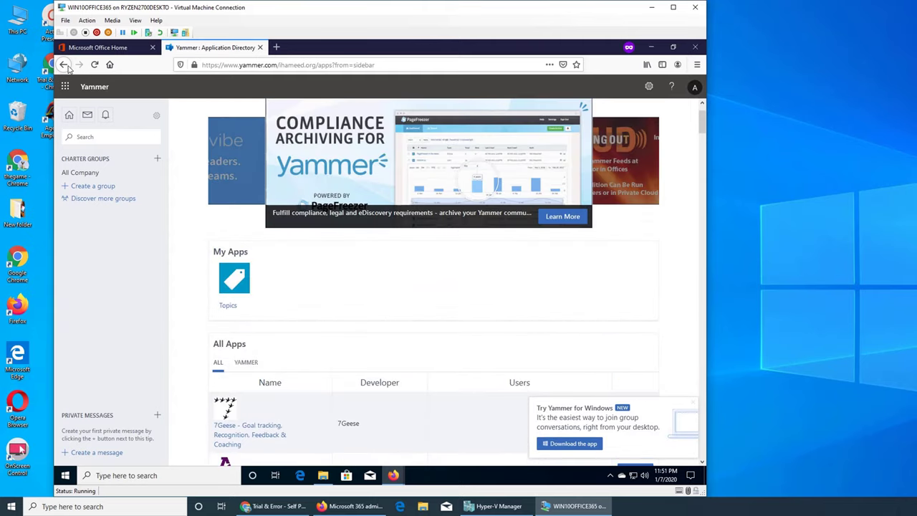
Go back to the home feed and close the Try Yammer for Windows popup
left_click(64, 64)
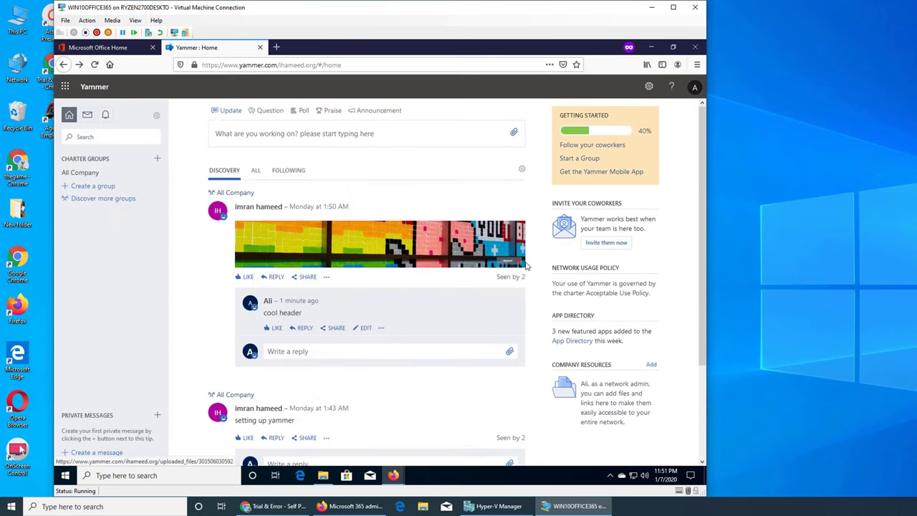
scroll(536, 274, "down", 3)
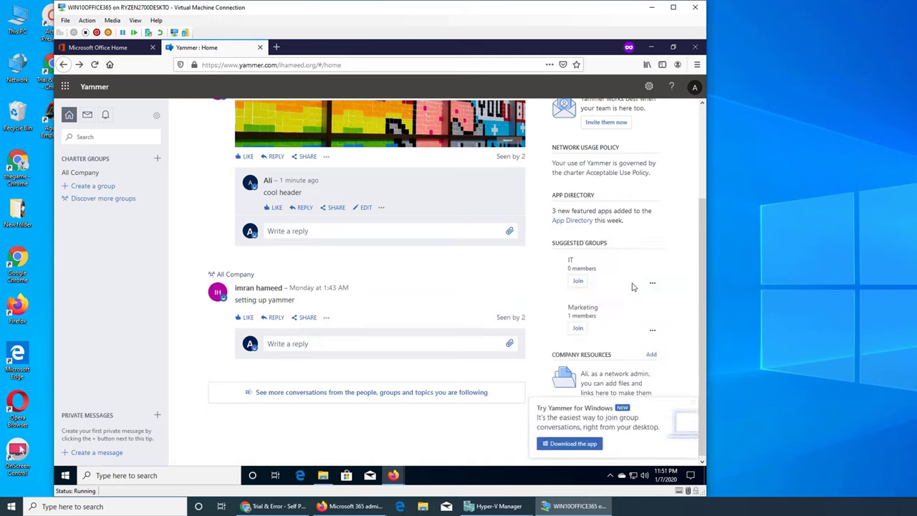
left_click(692, 402)
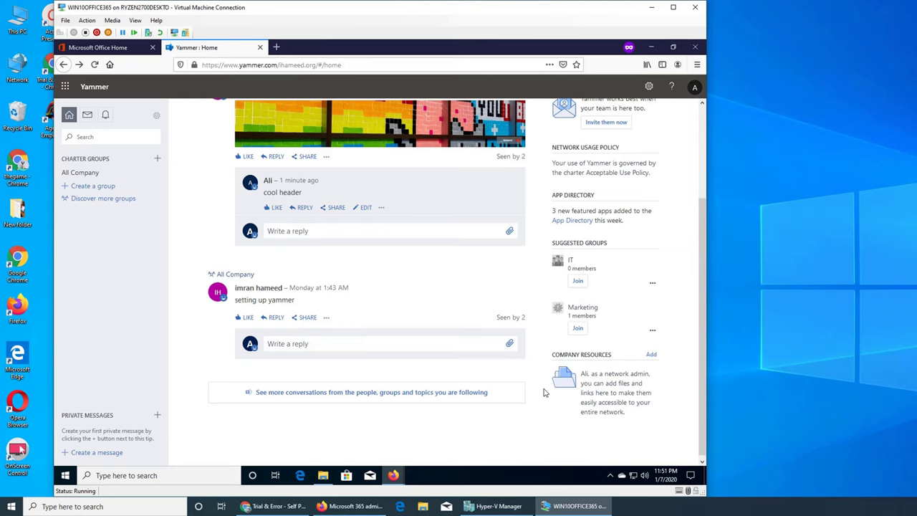
scroll(548, 394, "up", 3)
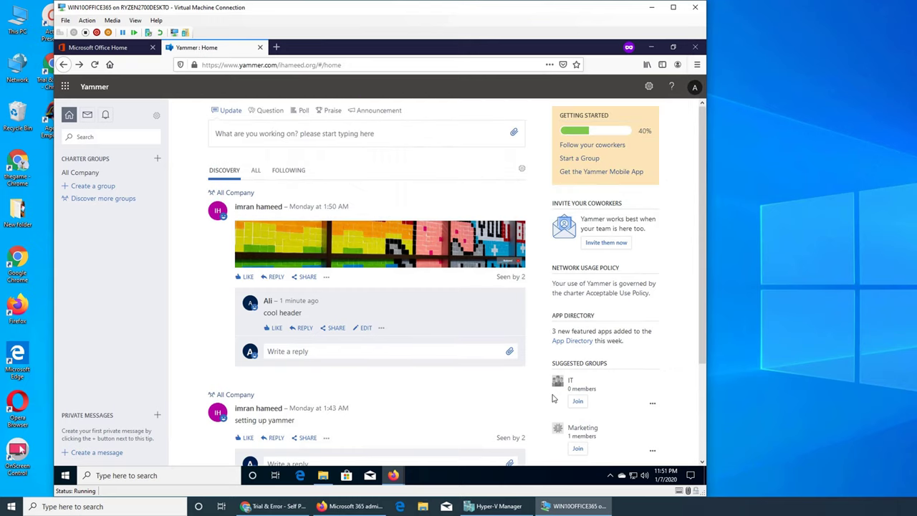
Minimize Firefox and Outlook, launch Edge in the VM, and load office.com
left_click(651, 48)
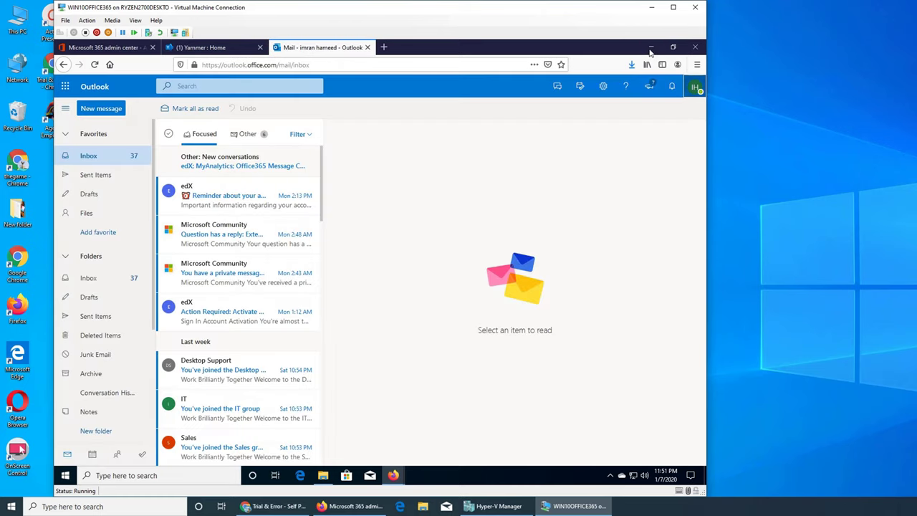
left_click(648, 48)
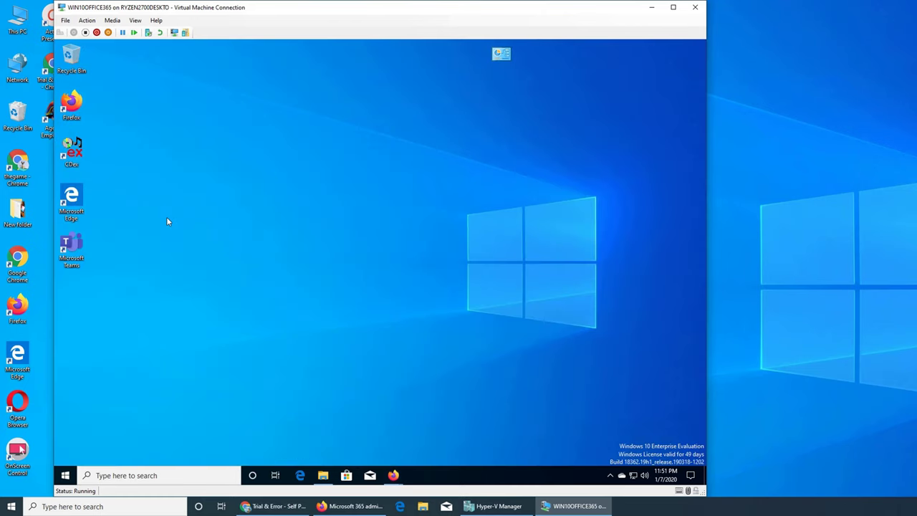
double_click(75, 201)
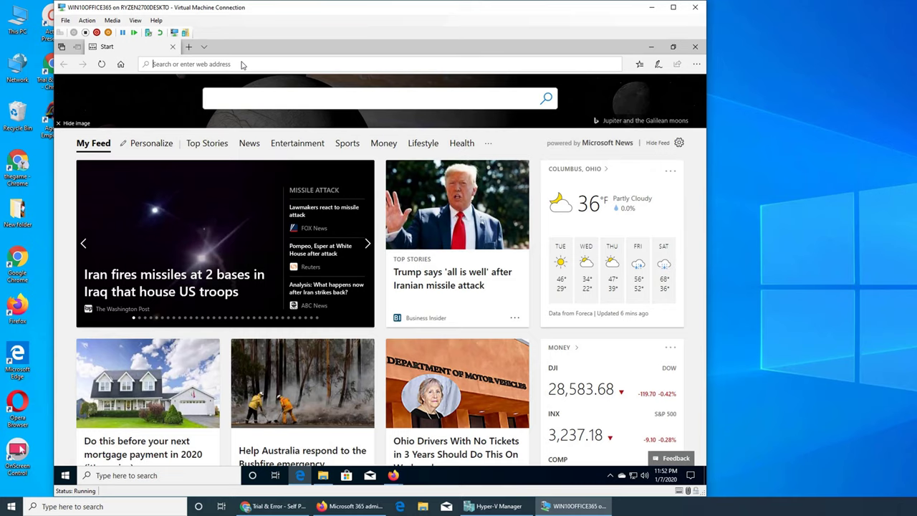
type("o")
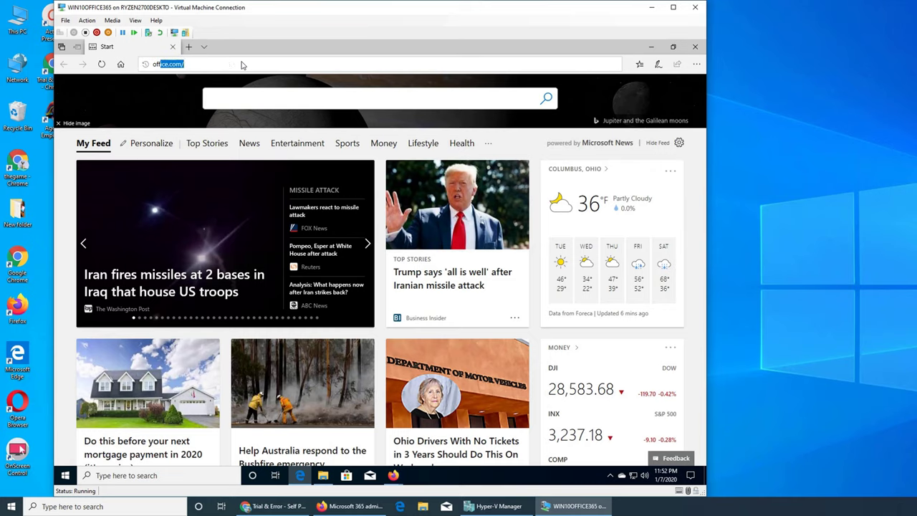
type("ff")
key("Return")
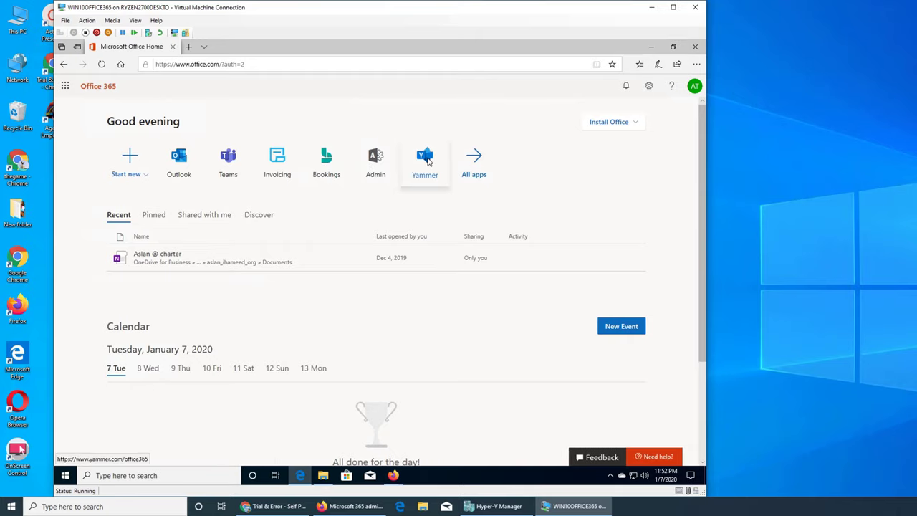
Open Yammer and the Admin center from Office 365, then accept Yammer's 'No Fighting' use policy
left_click(425, 159)
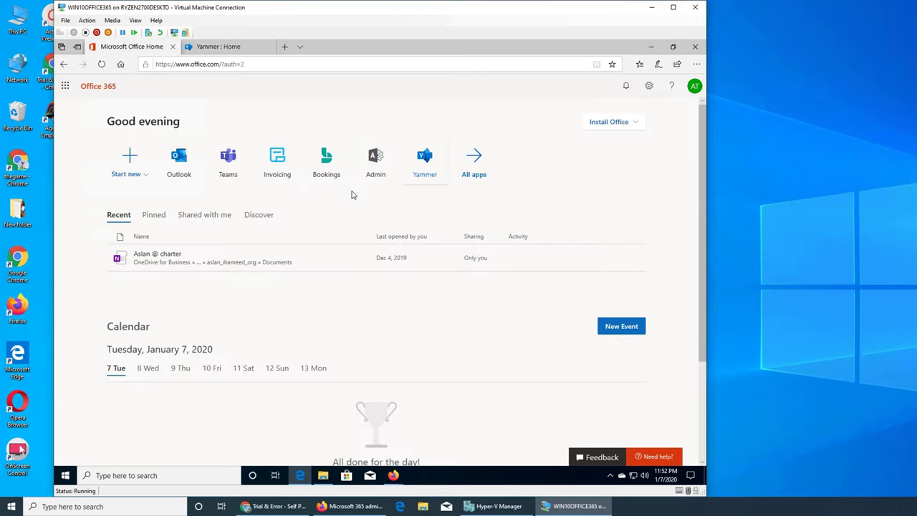
left_click(382, 165)
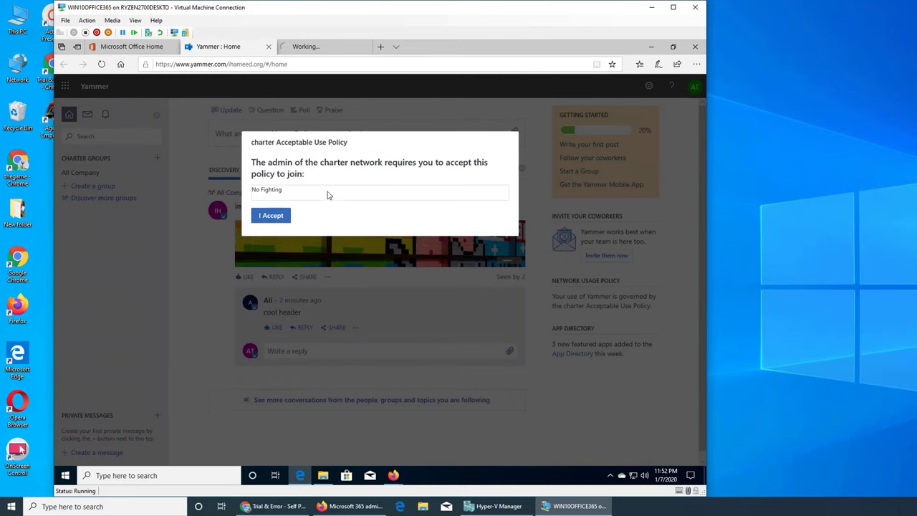
left_click(272, 217)
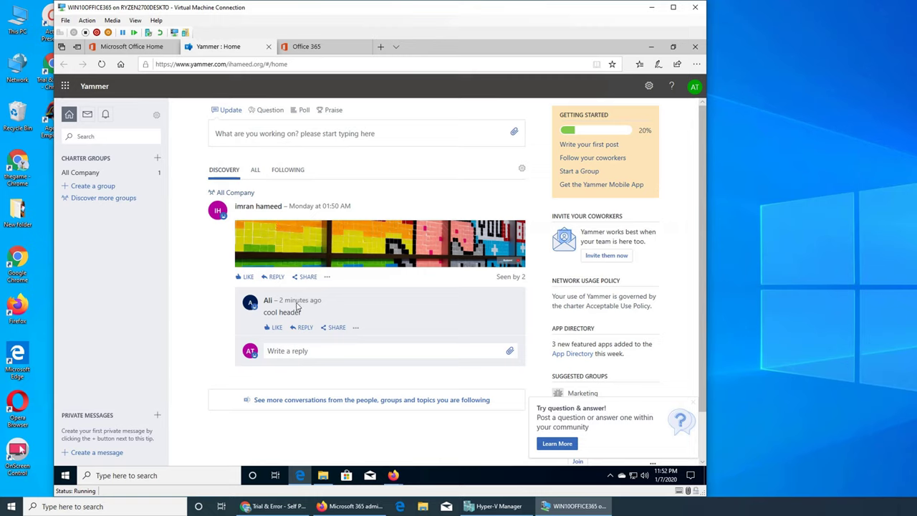
Reply 'yeah i agree' under the cool header comment and open the questions-and-answers help article
left_click(312, 352)
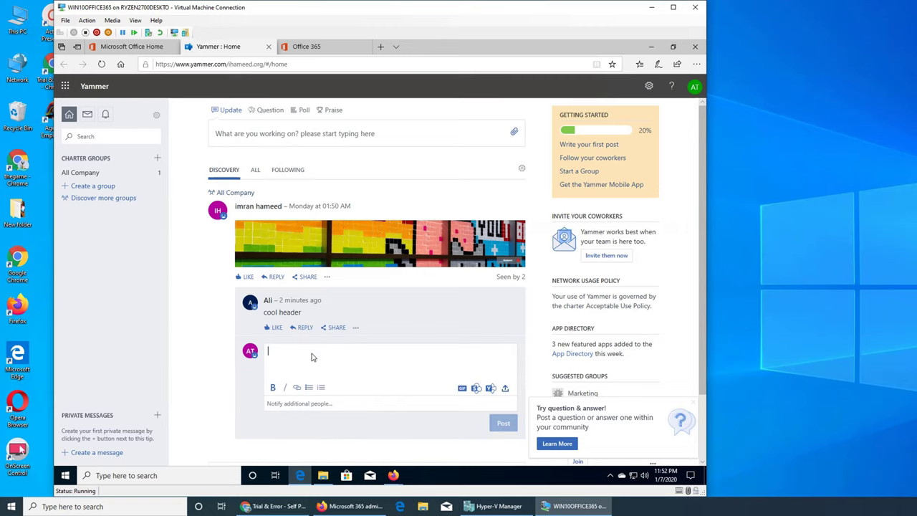
type("yeah i agree")
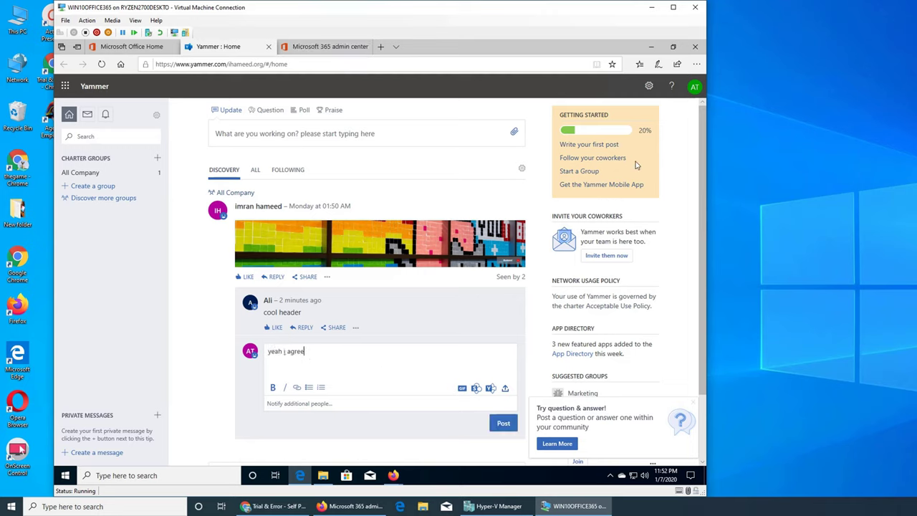
left_click(504, 423)
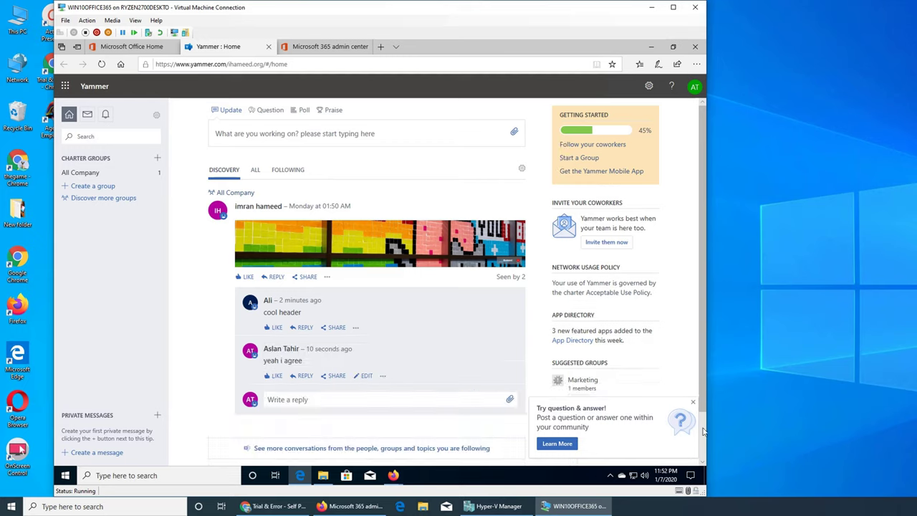
left_click(566, 444)
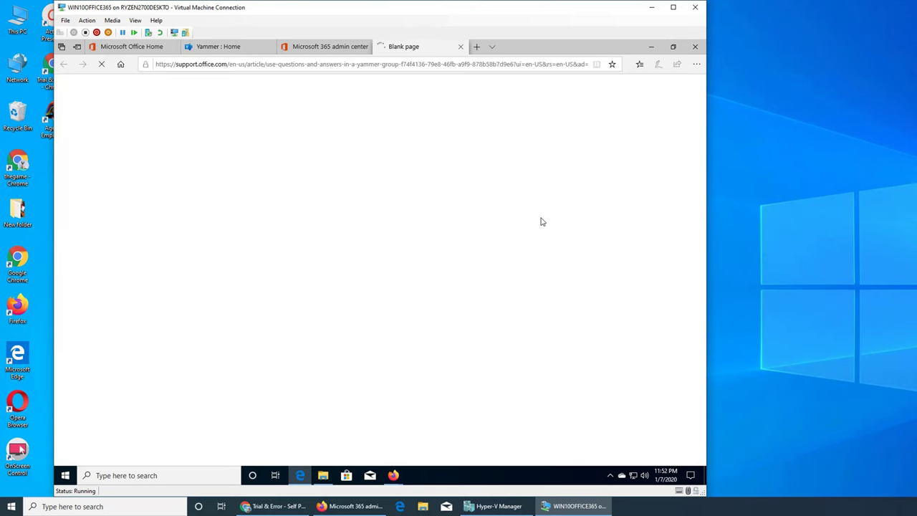
Close the help tab, expand the admin center navigation with Show all, then return to Yammer Home
left_click(462, 47)
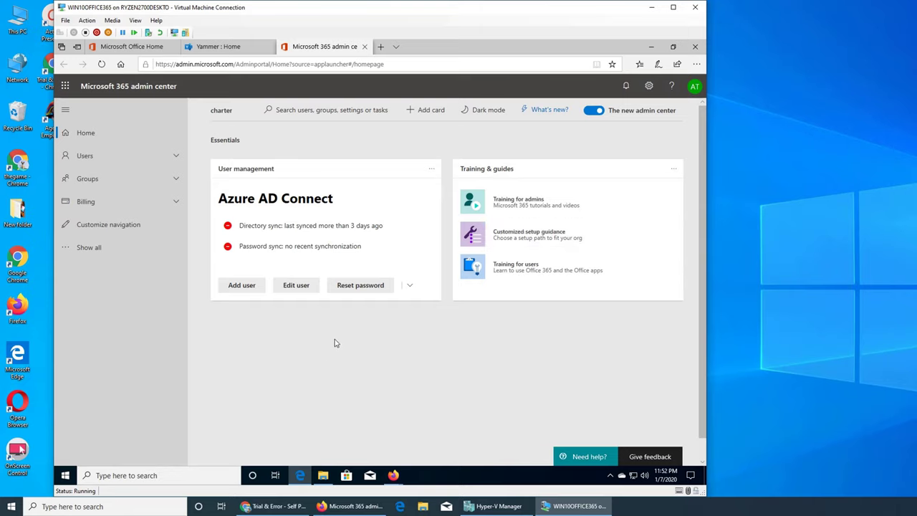
left_click(86, 248)
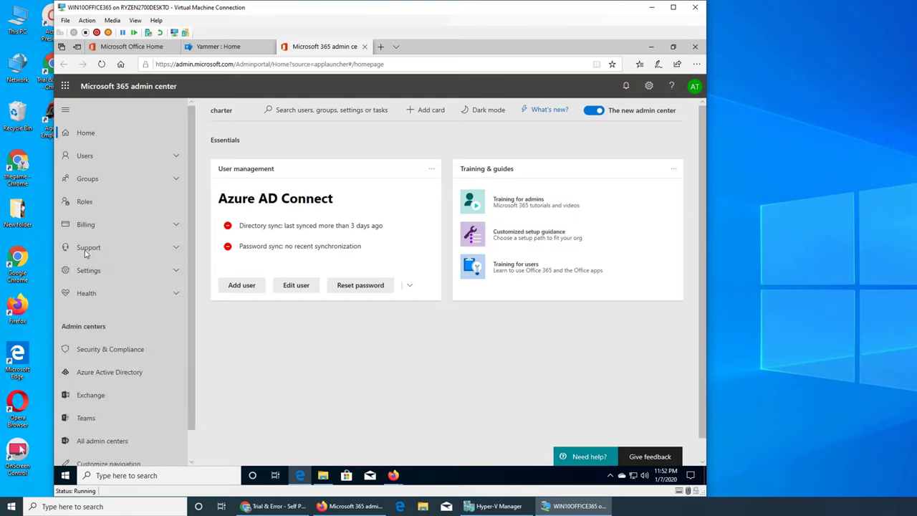
scroll(126, 270, "down", 1)
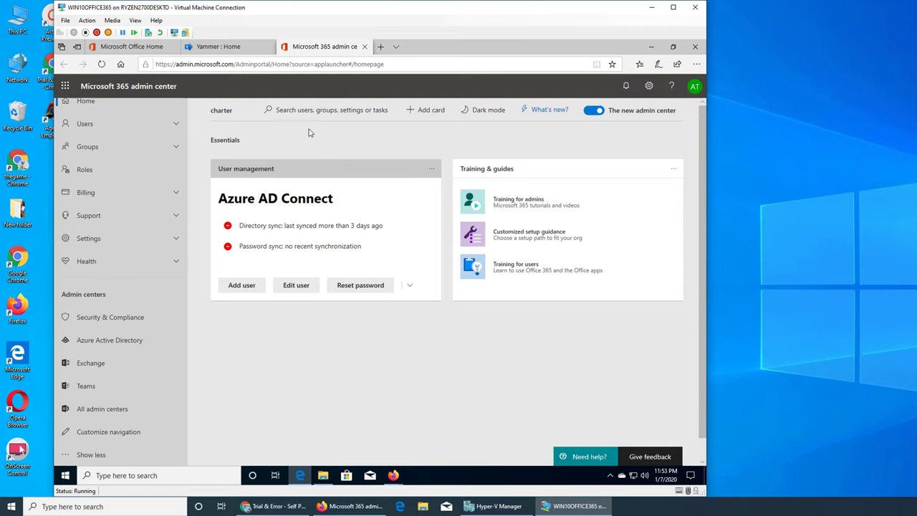
left_click(225, 50)
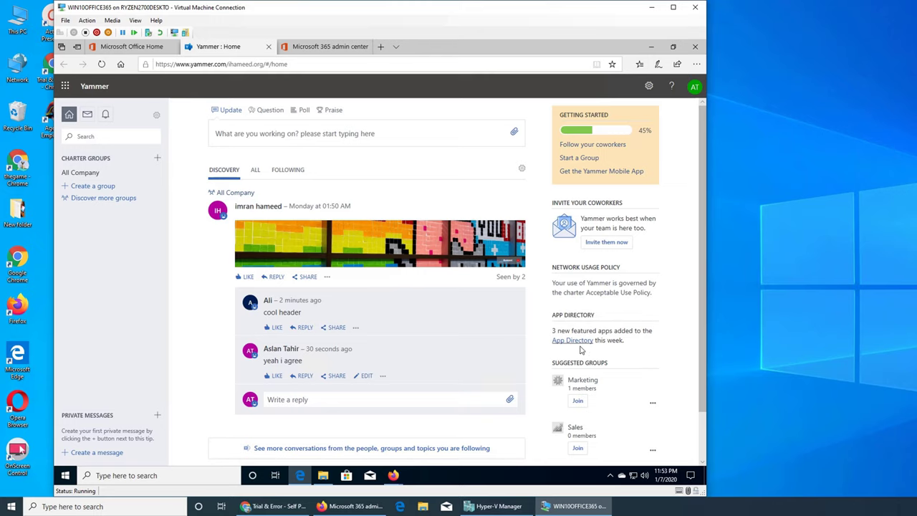
Browse the suggested groups in Discover Groups
scroll(612, 355, "down", 1)
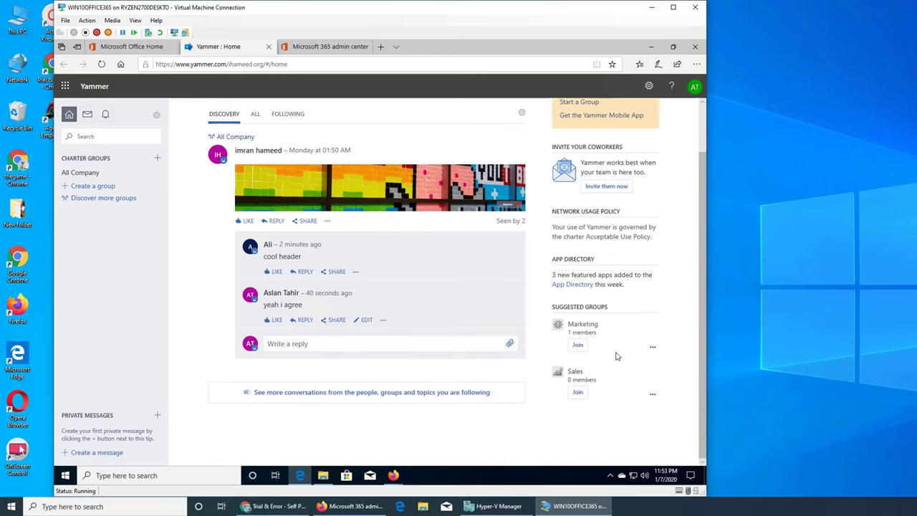
left_click(80, 159)
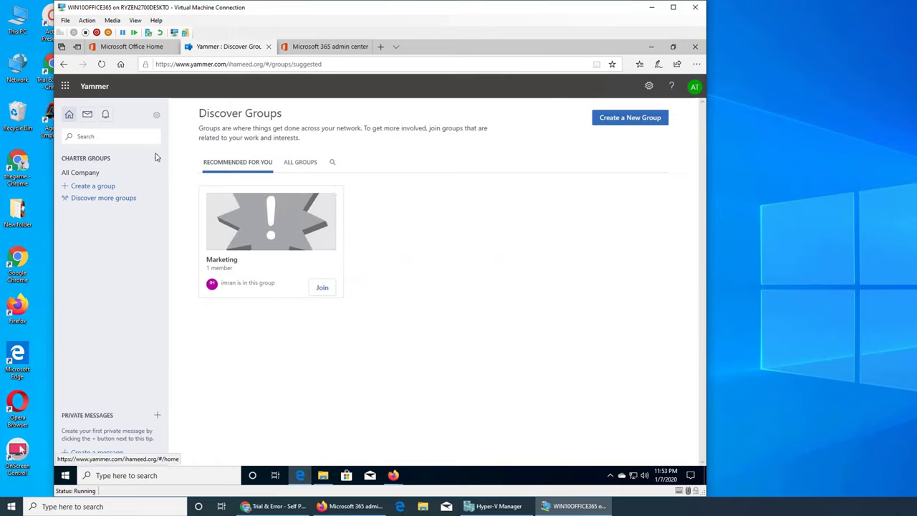
scroll(545, 330, "down", 2)
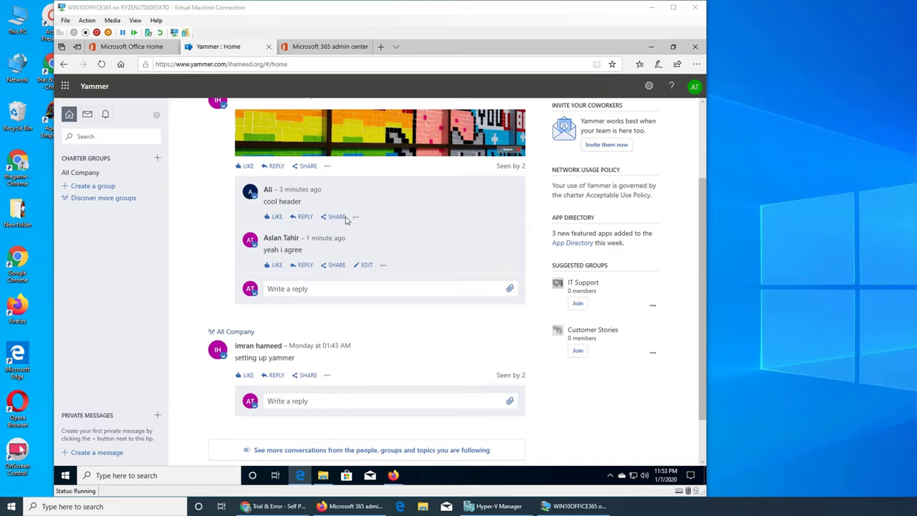
Like the 'cool header' comment, open its options menu, and switch to Firefox
left_click(276, 217)
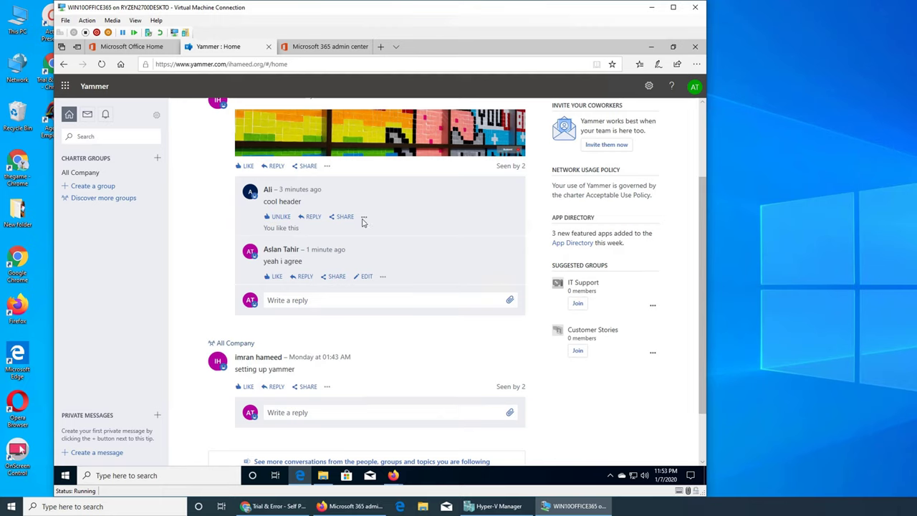
left_click(364, 218)
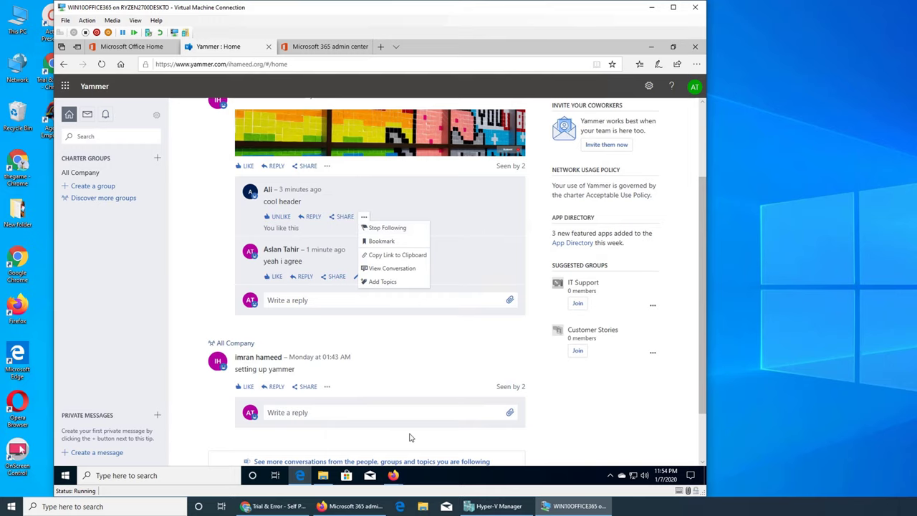
mouse_move(393, 476)
left_click(442, 438)
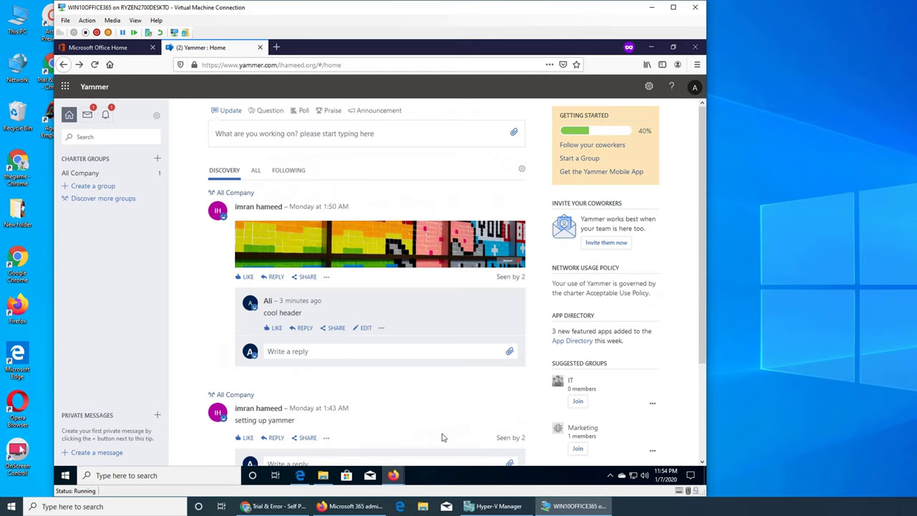
Check the new notification and open the unread reply's All Company conversation from the Inbox
left_click(105, 117)
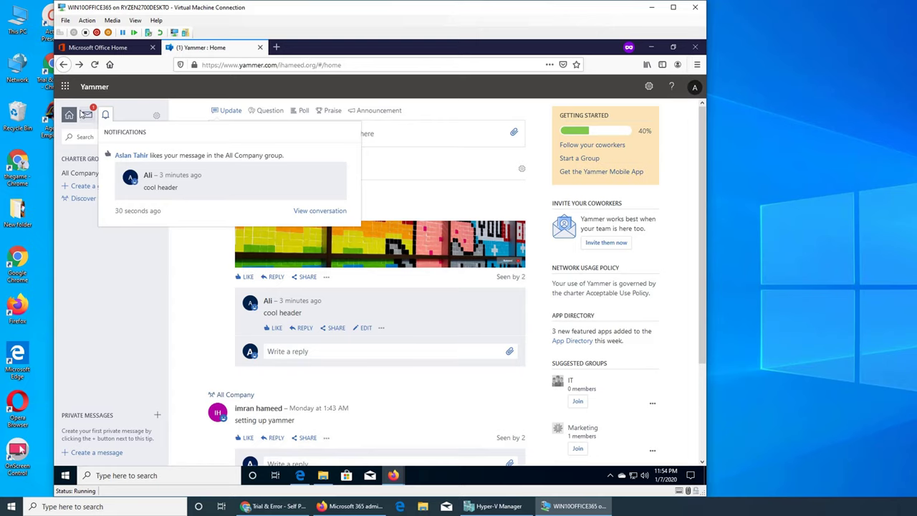
left_click(86, 115)
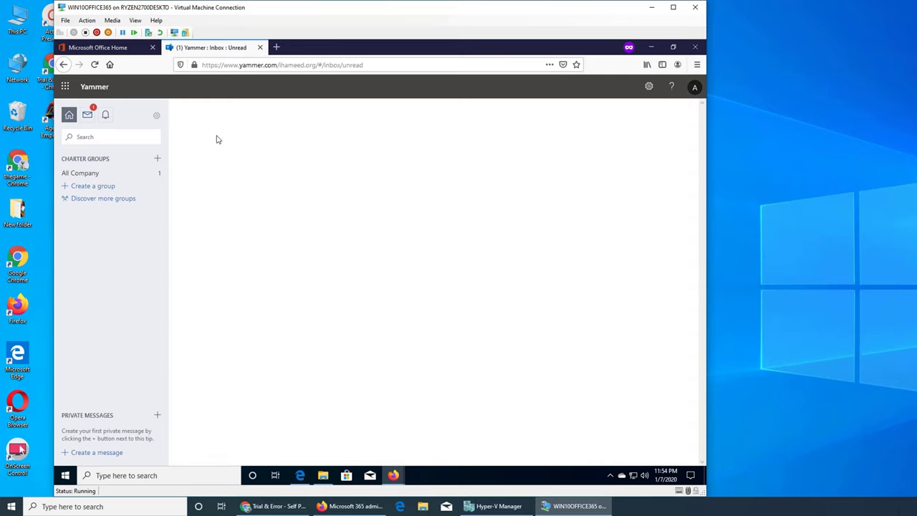
left_click(96, 64)
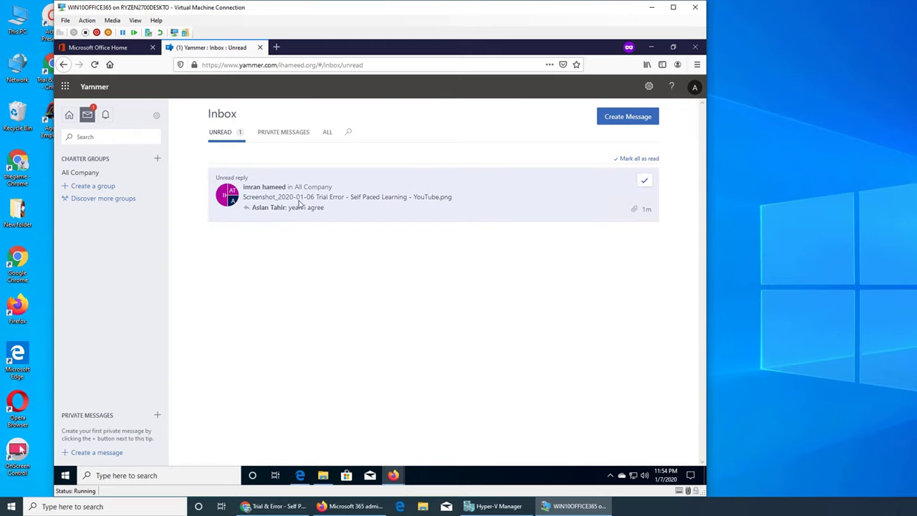
left_click(374, 206)
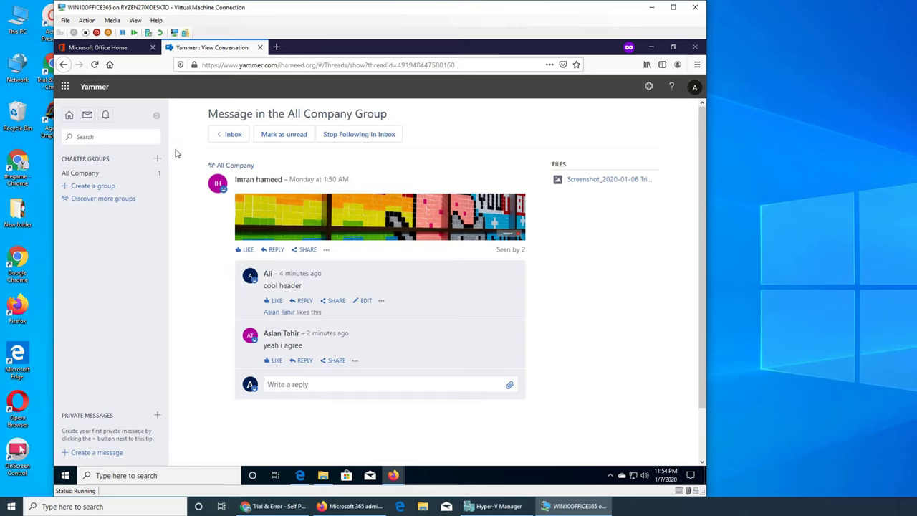
left_click(129, 49)
left_click(199, 48)
Back in Edge, load more Following conversations and open an empty new-post composer
left_click(301, 476)
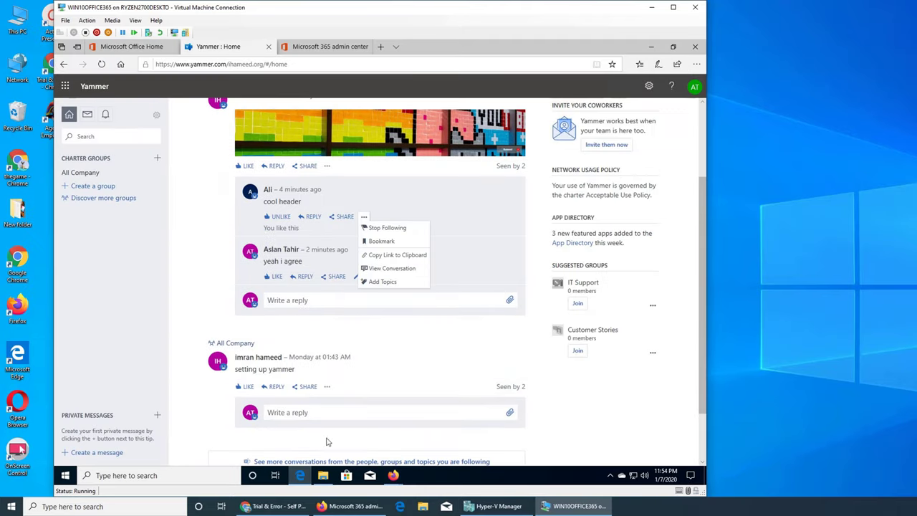
left_click(399, 342)
scroll(459, 338, "down", 1)
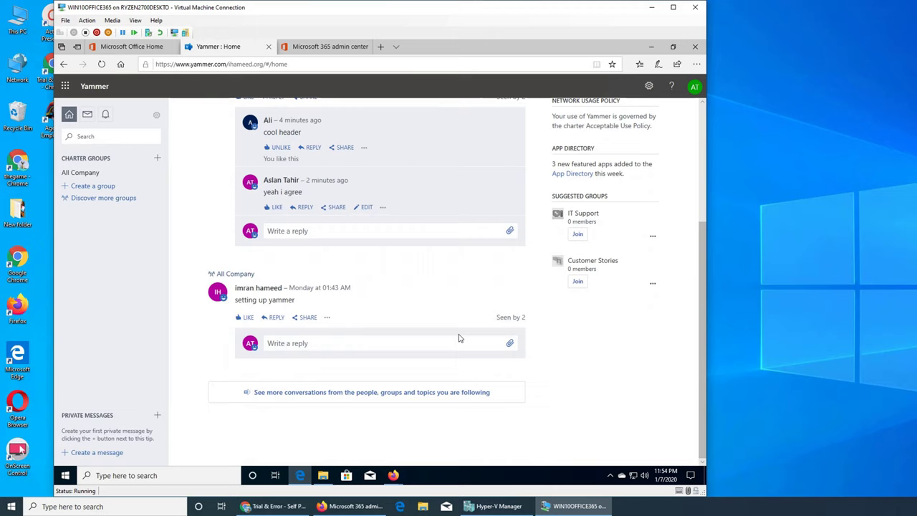
left_click(405, 400)
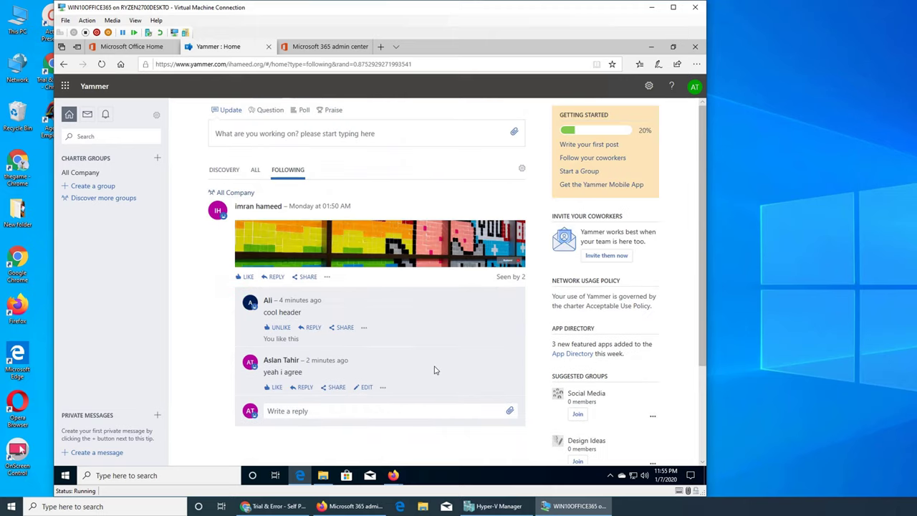
scroll(434, 371, "down", 3)
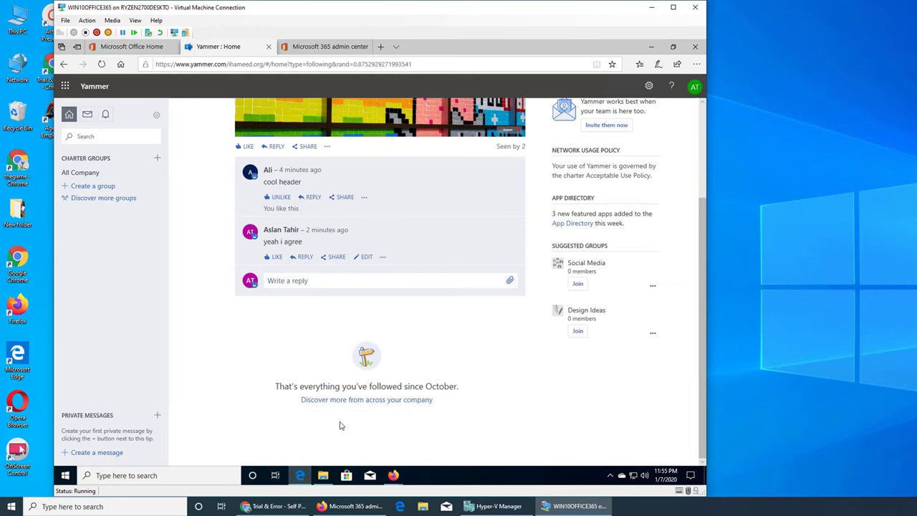
scroll(434, 402, "up", 2)
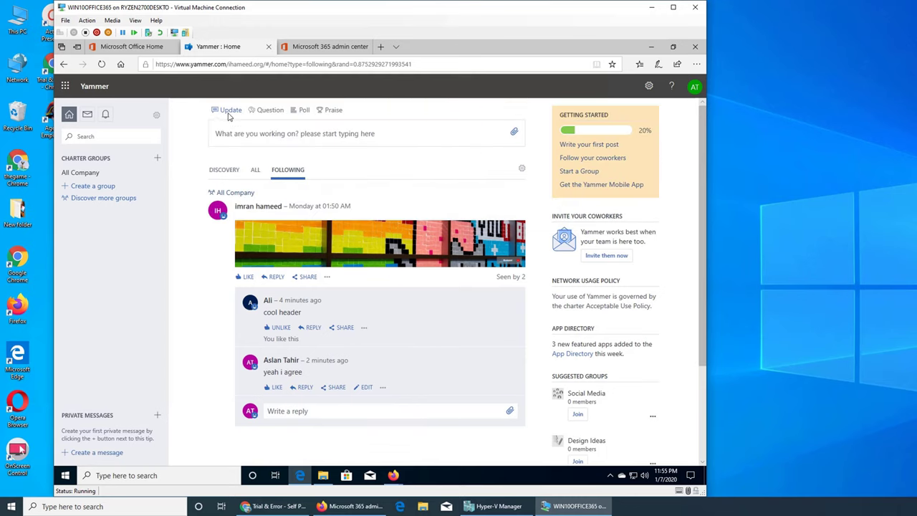
left_click(252, 135)
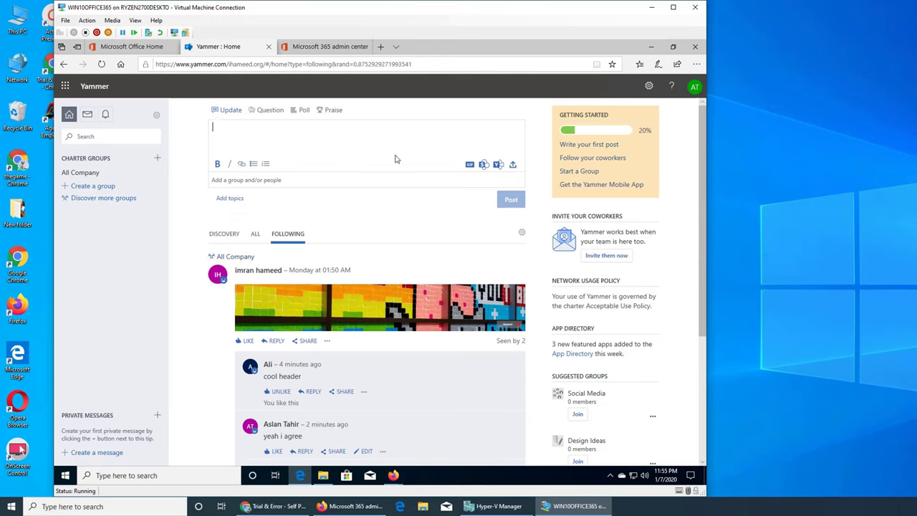
Publish a Question post 'what do you think of microsoft teams?' addressed to All Company
left_click(268, 113)
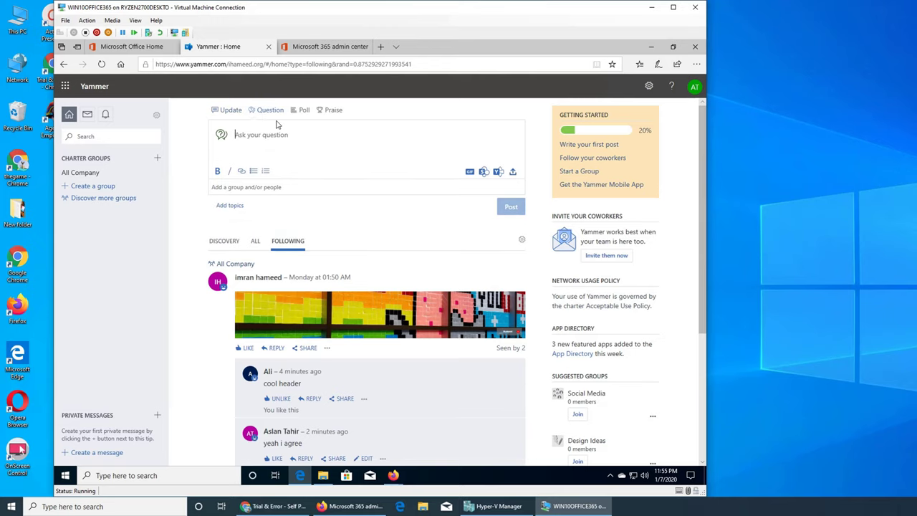
type("what do you think of microsoft teams?")
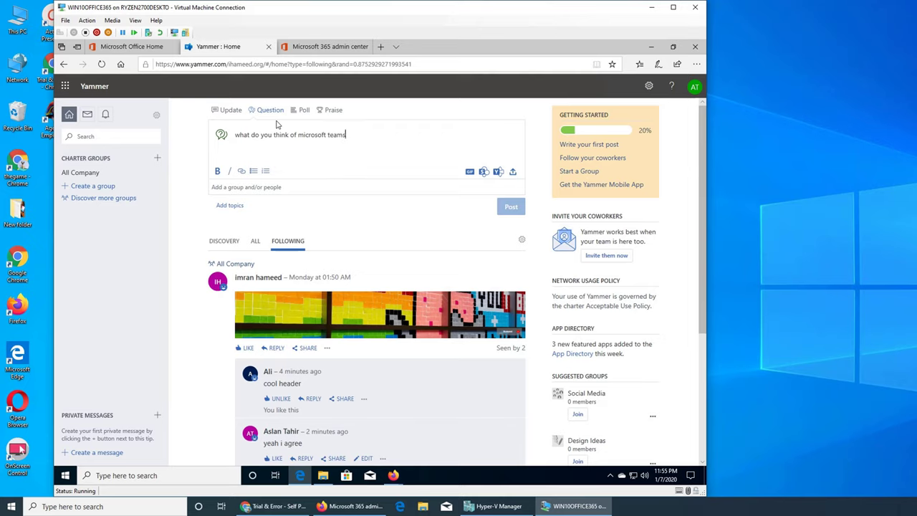
left_click(254, 189)
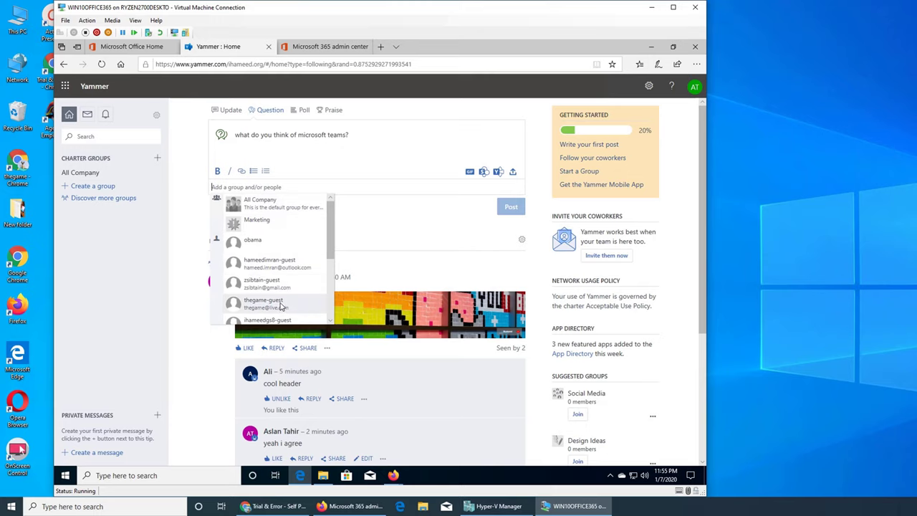
scroll(281, 301, "down", 2)
scroll(282, 303, "down", 2)
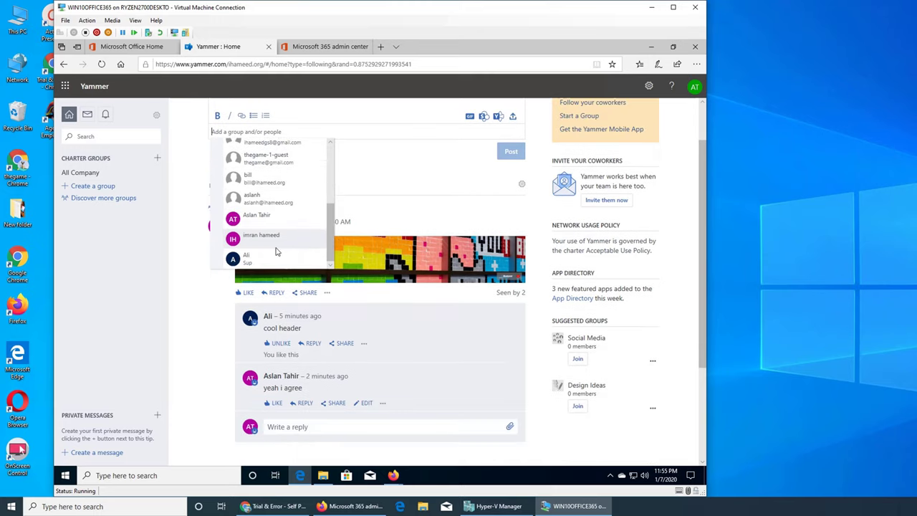
scroll(278, 249, "up", 5)
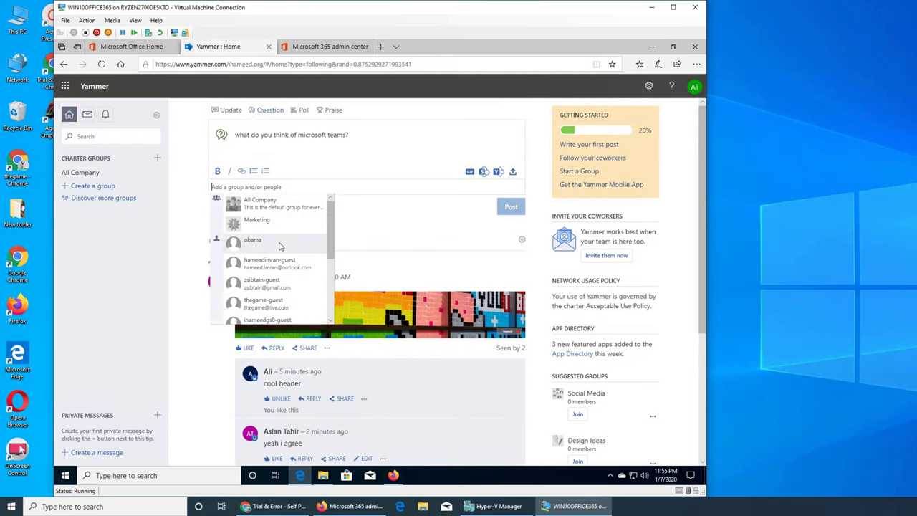
left_click(252, 204)
left_click(503, 209)
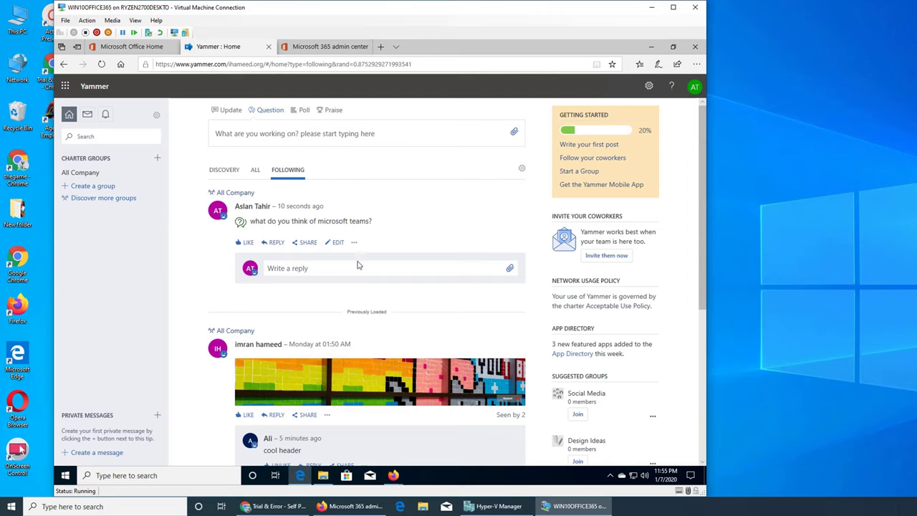
Start a poll asking 'should we migrate to teams?' with first answer 'yay!'
mouse_move(239, 194)
left_click(303, 111)
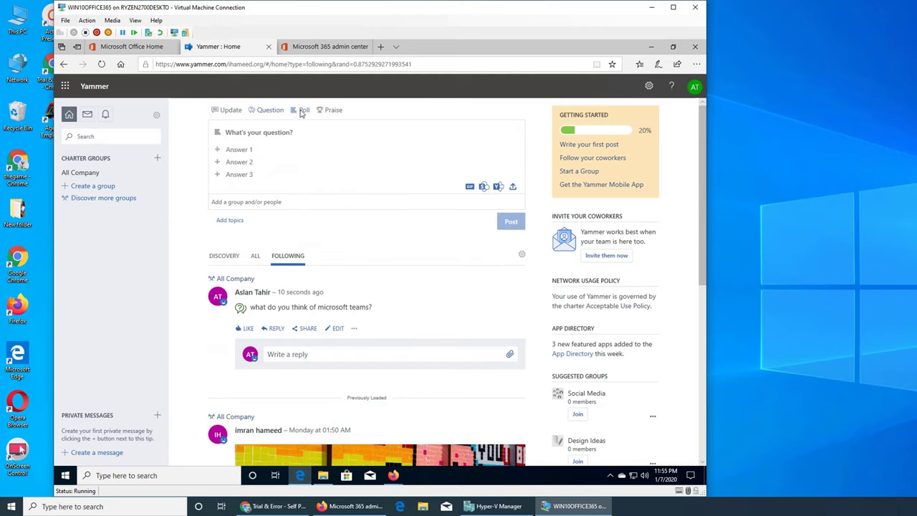
left_click(263, 133)
type("shu")
type("ould")
type(" we migrate to teams?")
left_click(293, 154)
type("y")
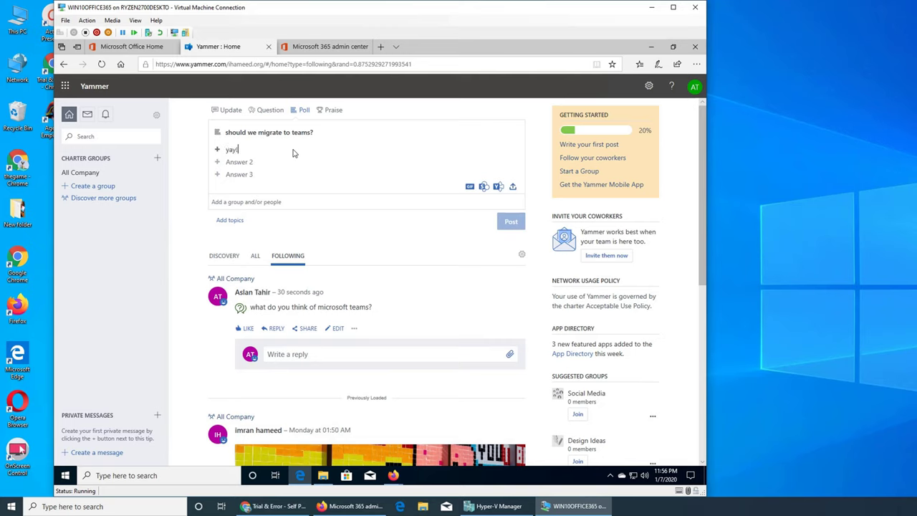
type("ay!")
Add poll answers 'Nay!' and 'May be!', address it to All Company, and post it
left_click(240, 167)
type("Na")
left_click(243, 175)
type("May be!")
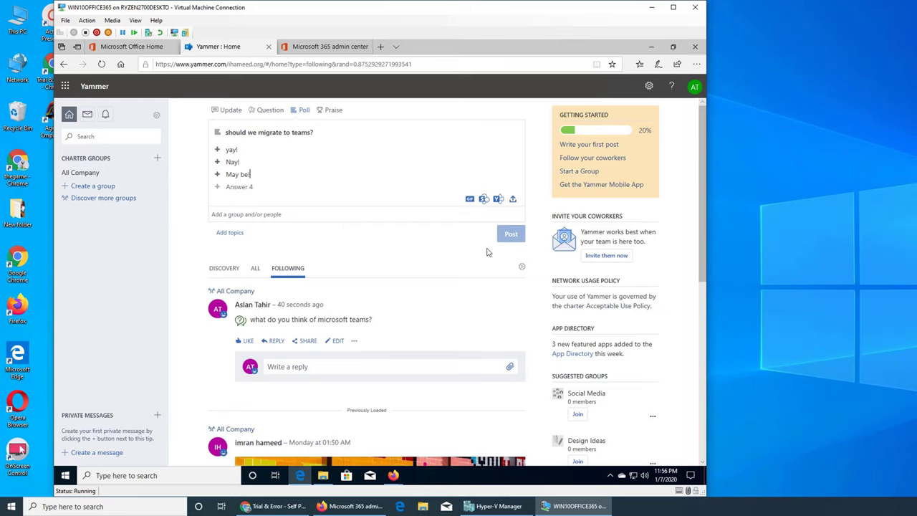
left_click(292, 215)
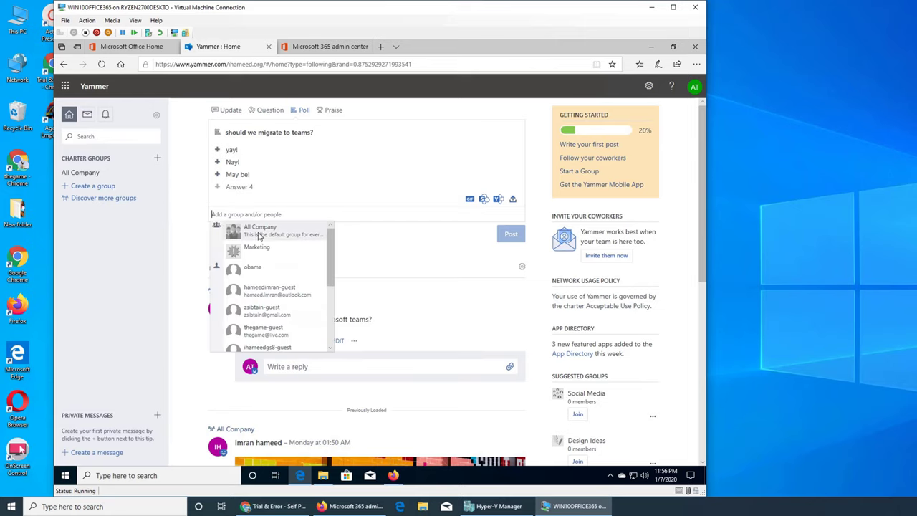
left_click(263, 237)
left_click(510, 235)
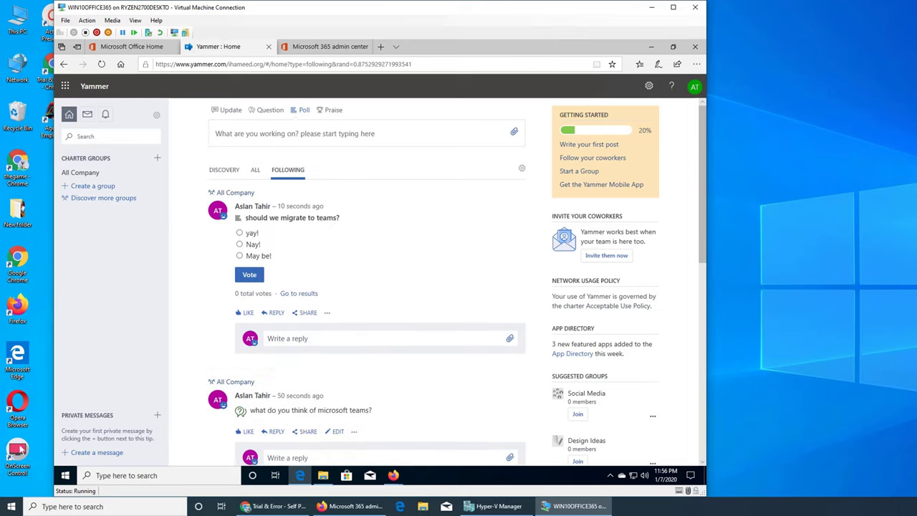
Start a praise post honouring a colleague, addressed to All Company
left_click(333, 111)
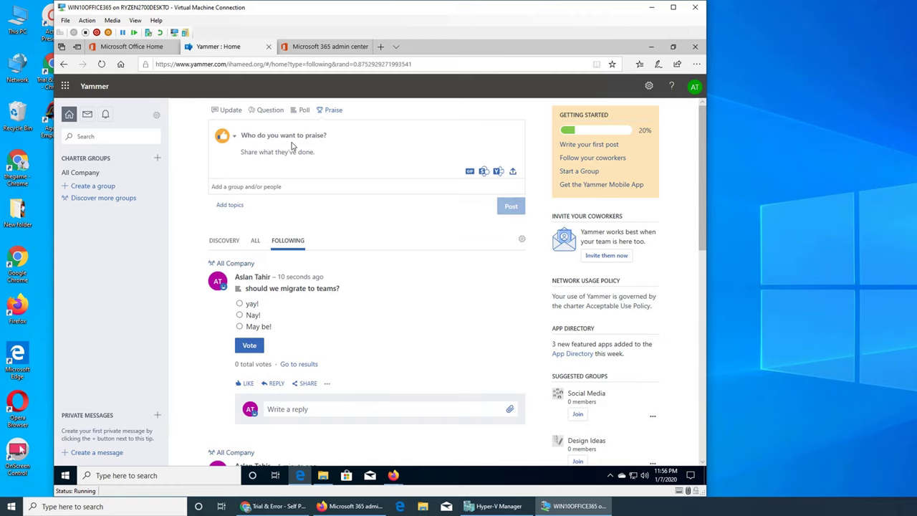
left_click(299, 145)
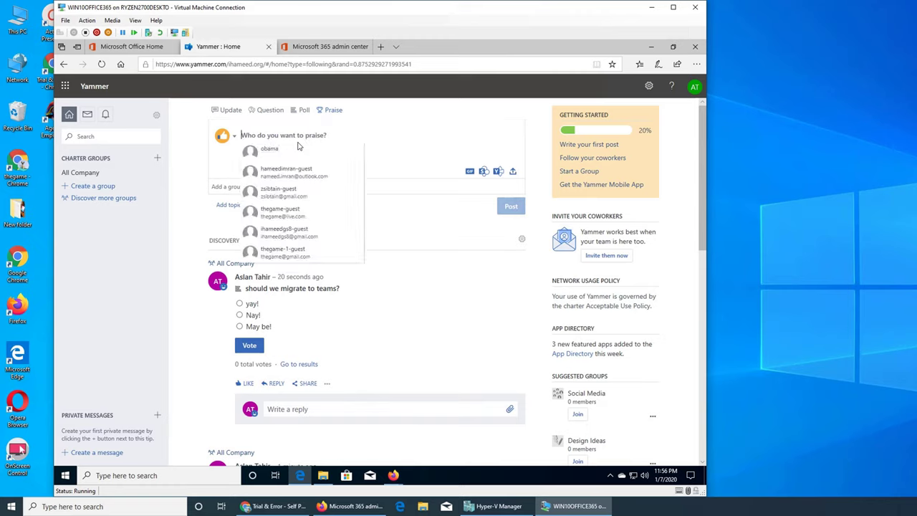
left_click(299, 149)
left_click(300, 194)
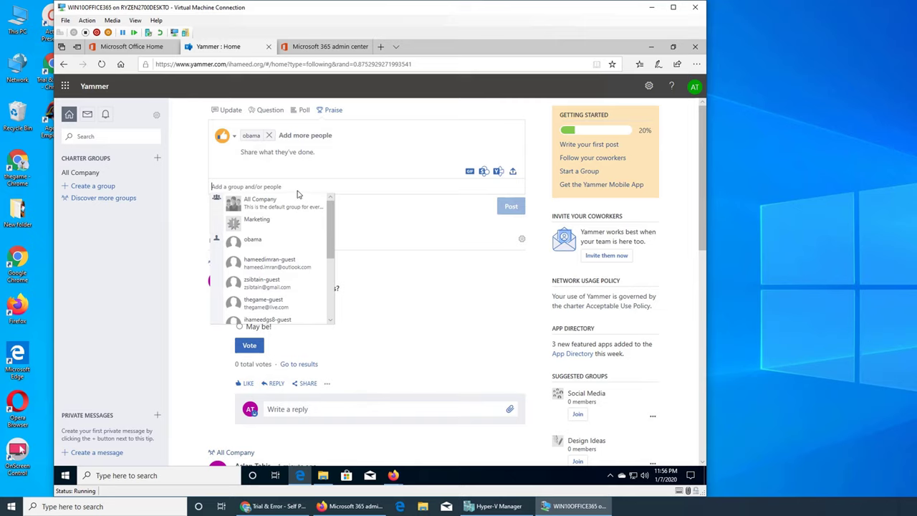
left_click(270, 202)
Write the praise message 'best president ever' and publish it
left_click(273, 153)
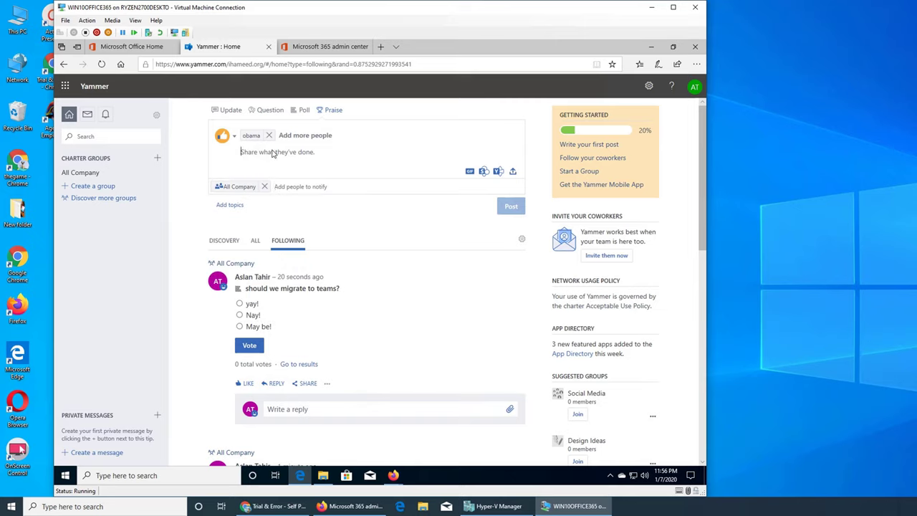
type("b")
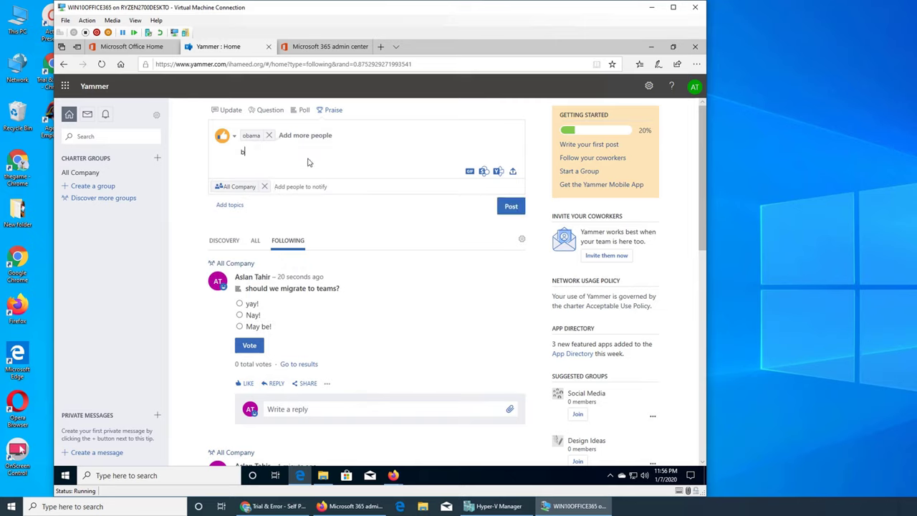
type("est president ever")
left_click(511, 207)
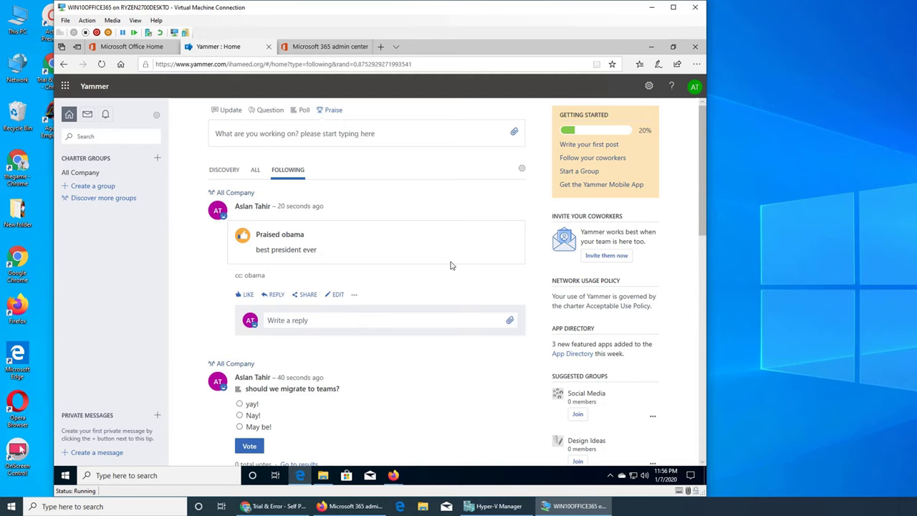
scroll(451, 266, "down", 4)
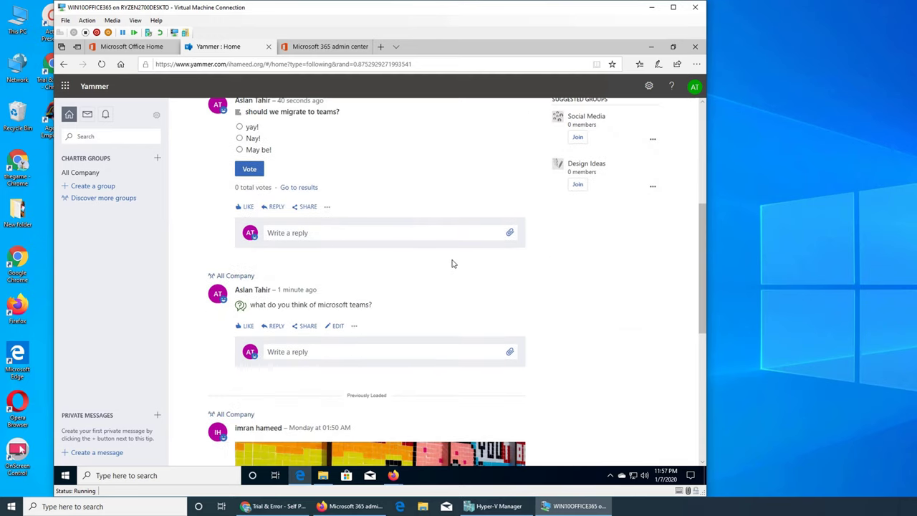
scroll(451, 264, "up", 4)
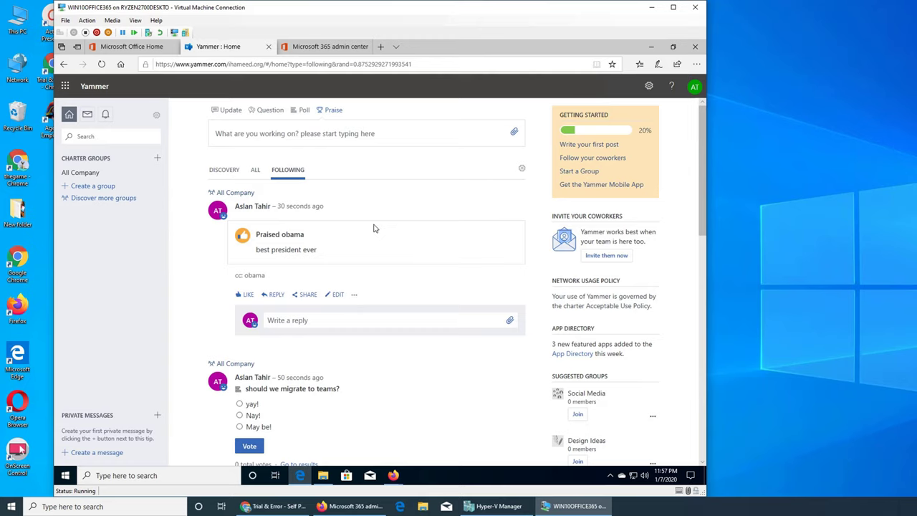
Create an external group named 'ihameed', then go to the Discover Groups page
left_click(105, 189)
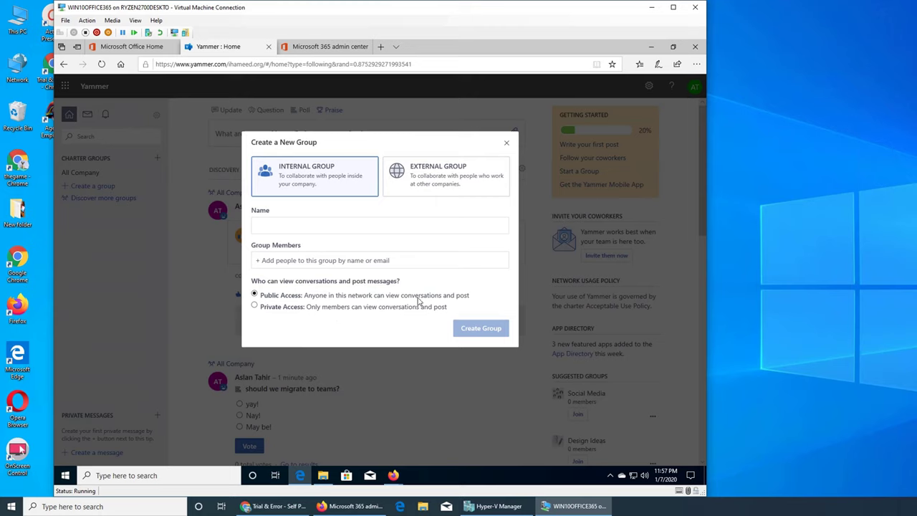
left_click(355, 231)
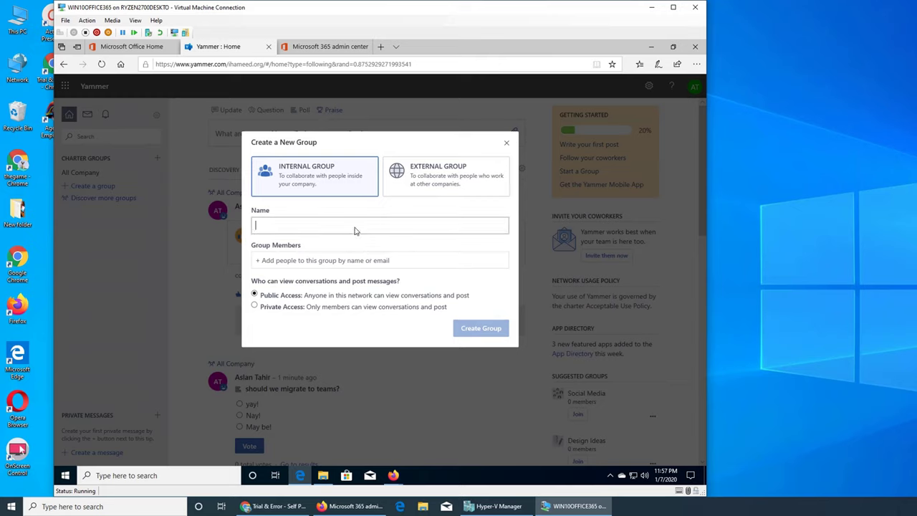
type("ihameed")
left_click(431, 180)
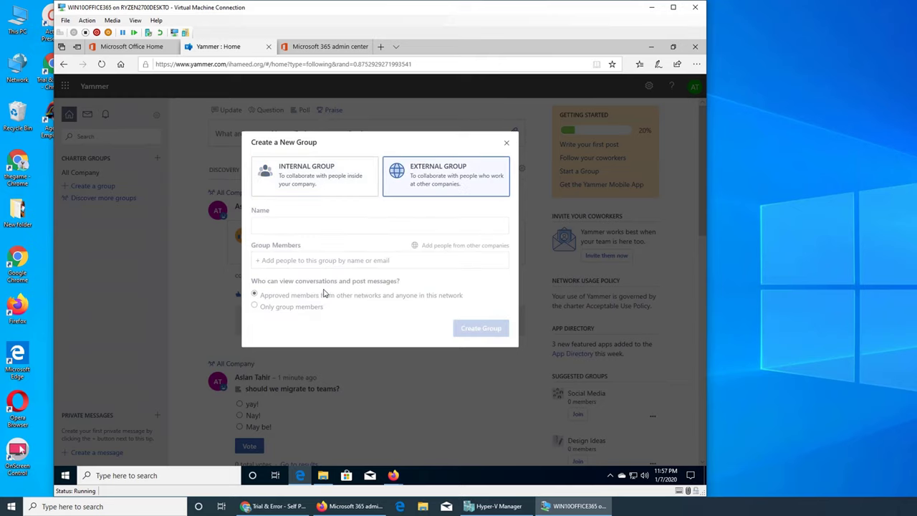
left_click(278, 263)
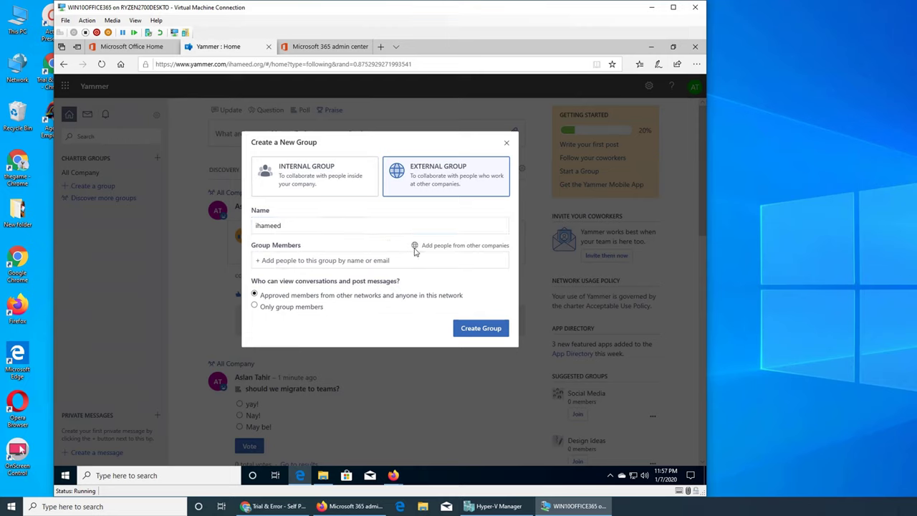
left_click(475, 333)
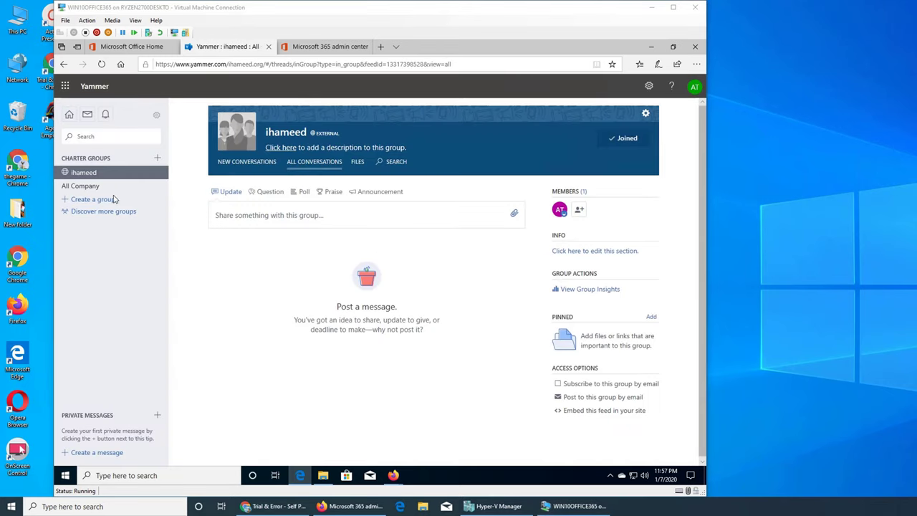
left_click(72, 161)
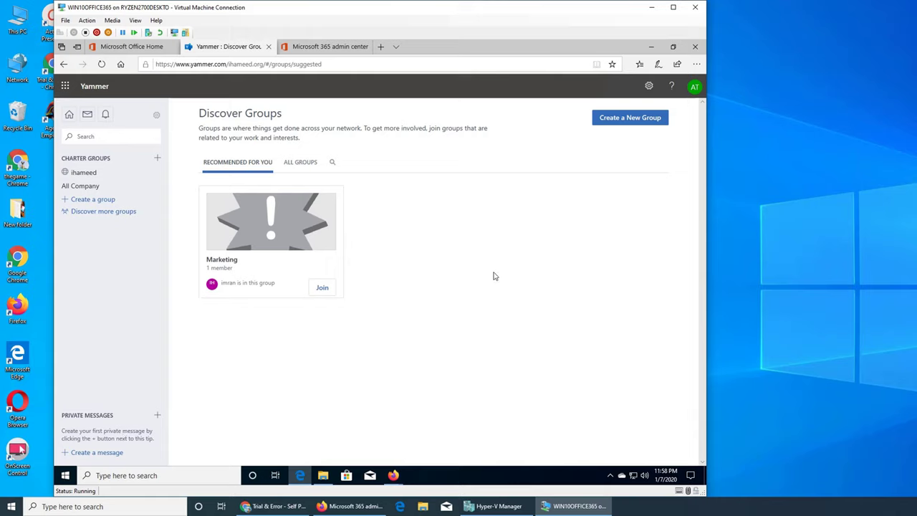
Send the colleague found by name search a private message asking them to send the Teams invite
left_click(80, 417)
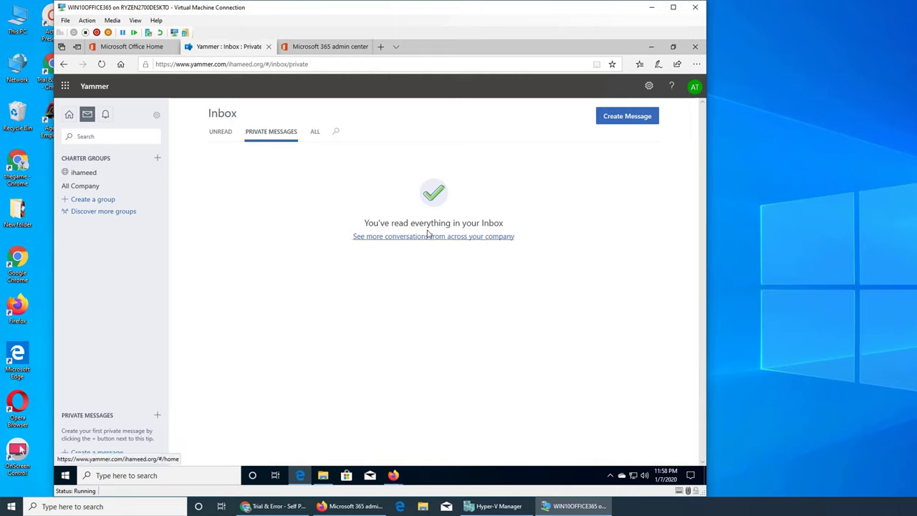
left_click(635, 118)
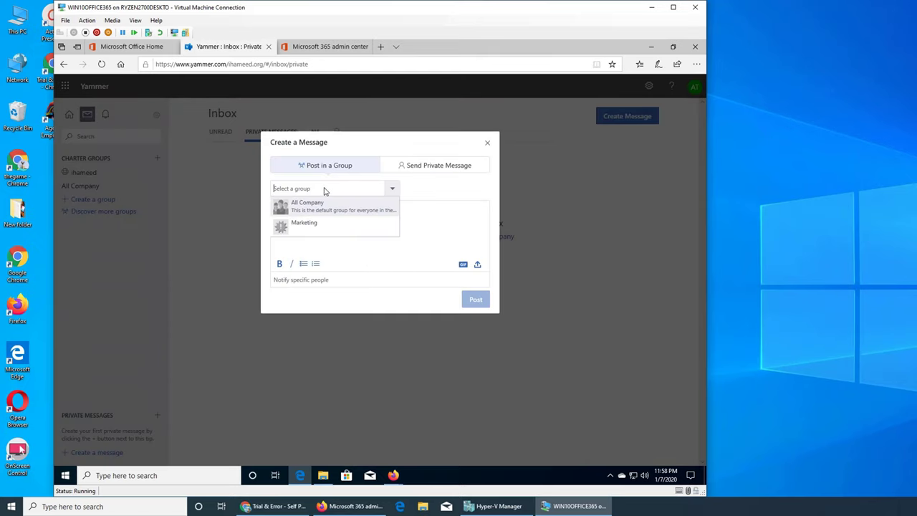
left_click(423, 169)
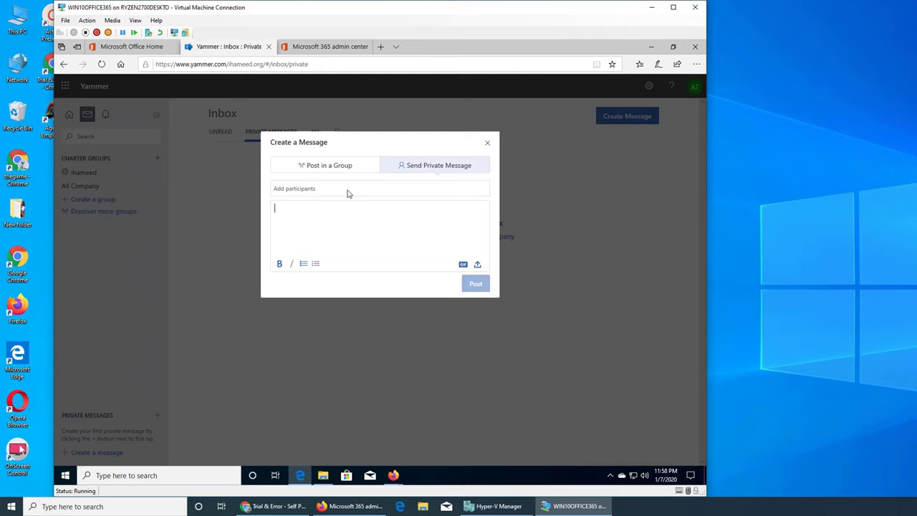
left_click(337, 192)
type("bill")
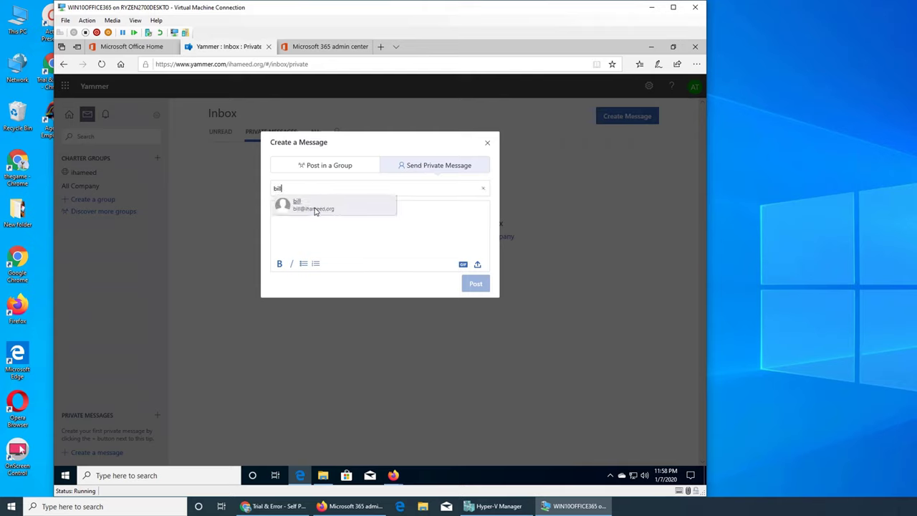
left_click(315, 207)
left_click(397, 250)
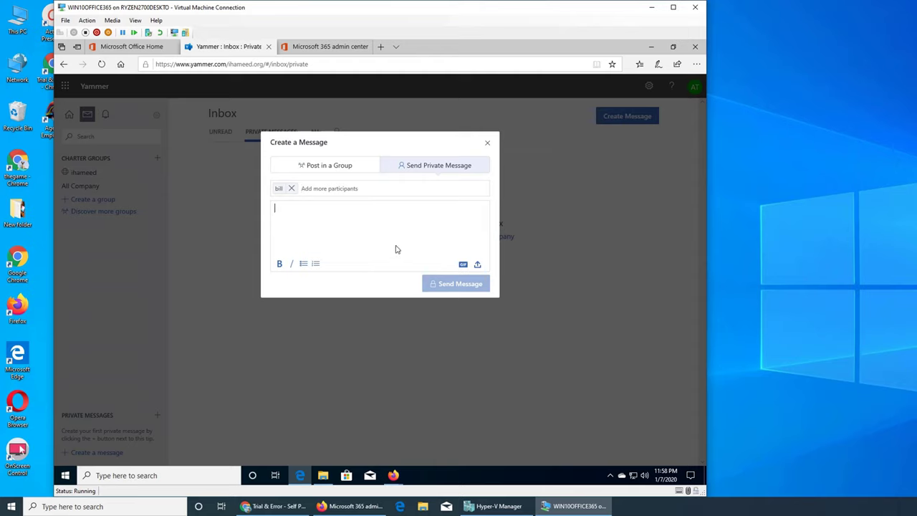
type("hey bi")
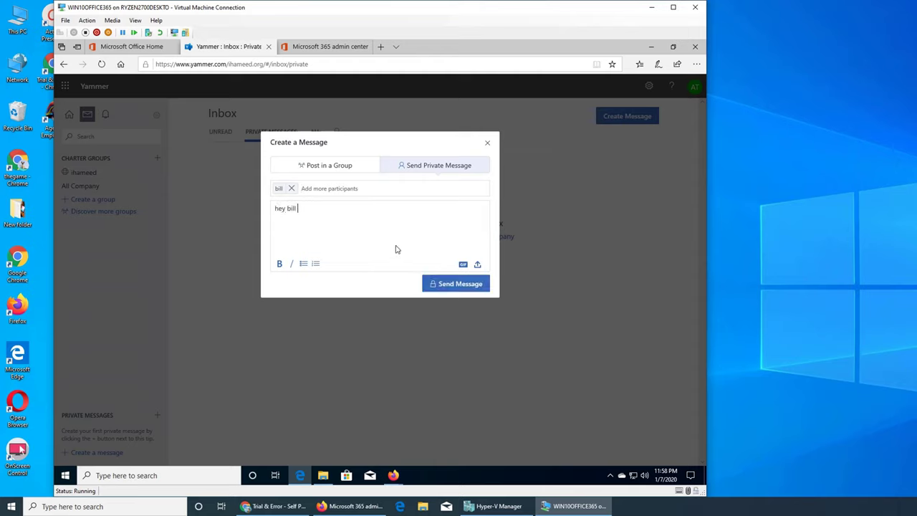
type("ll send me the invite to teams")
left_click(441, 281)
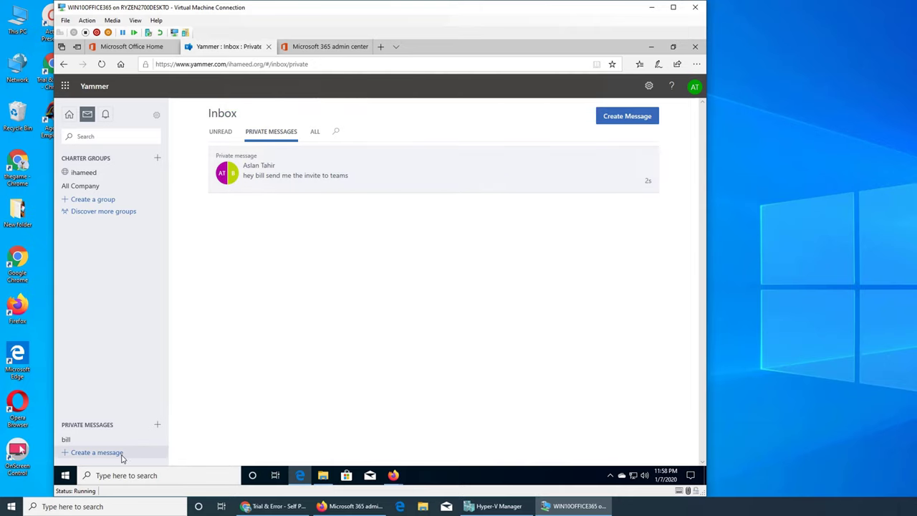
Send the second listed colleague a private message reading 'hey great to have u here'
left_click(97, 452)
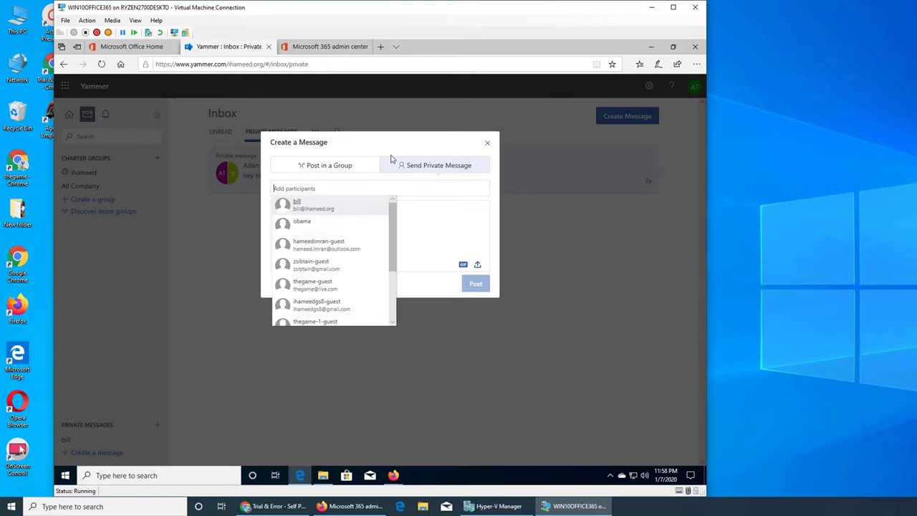
left_click(487, 143)
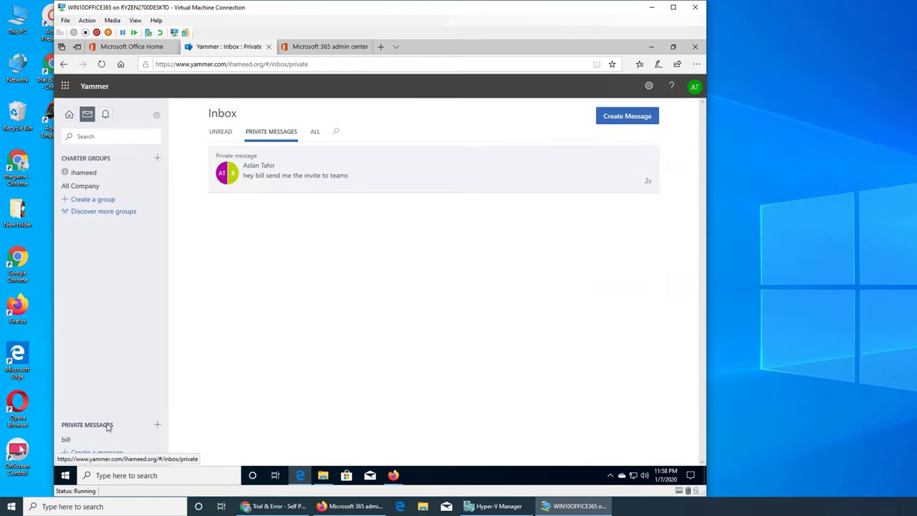
left_click(85, 453)
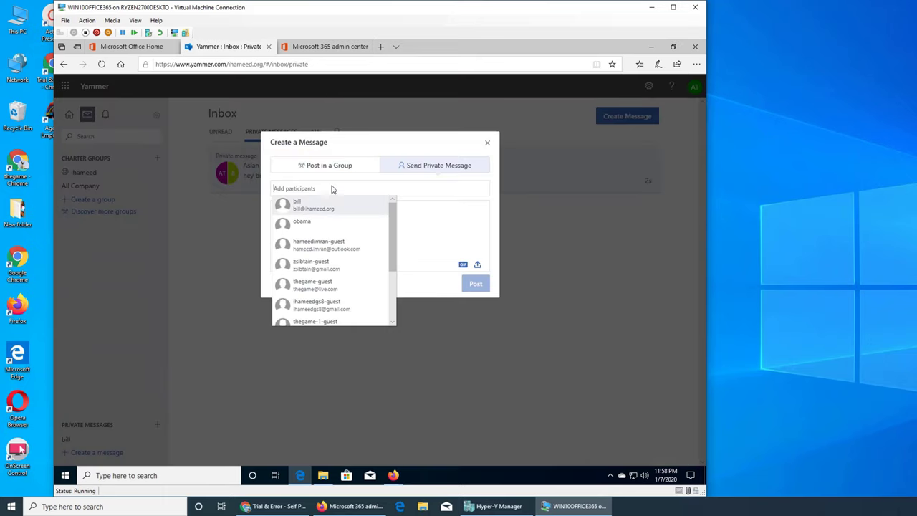
left_click(309, 222)
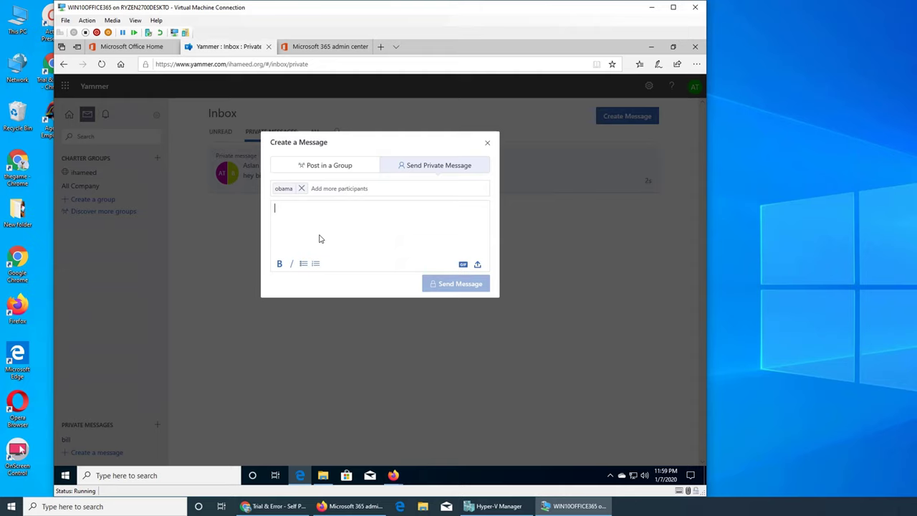
type("hey ")
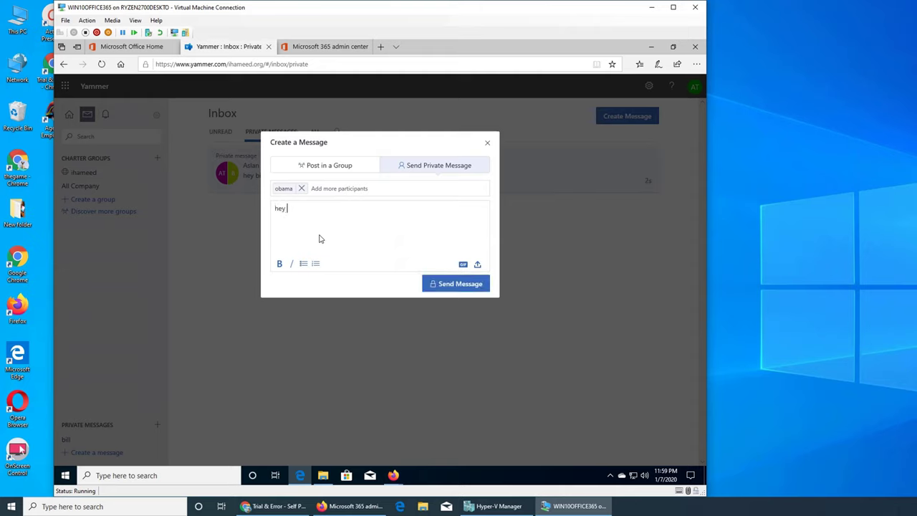
type("great to have u here")
left_click(455, 285)
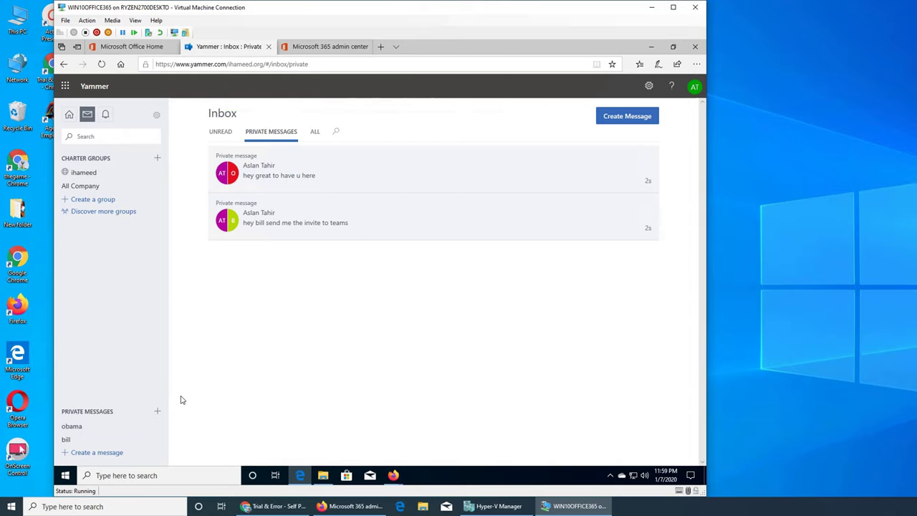
Check the notifications panel, find it empty, and close it
left_click(111, 119)
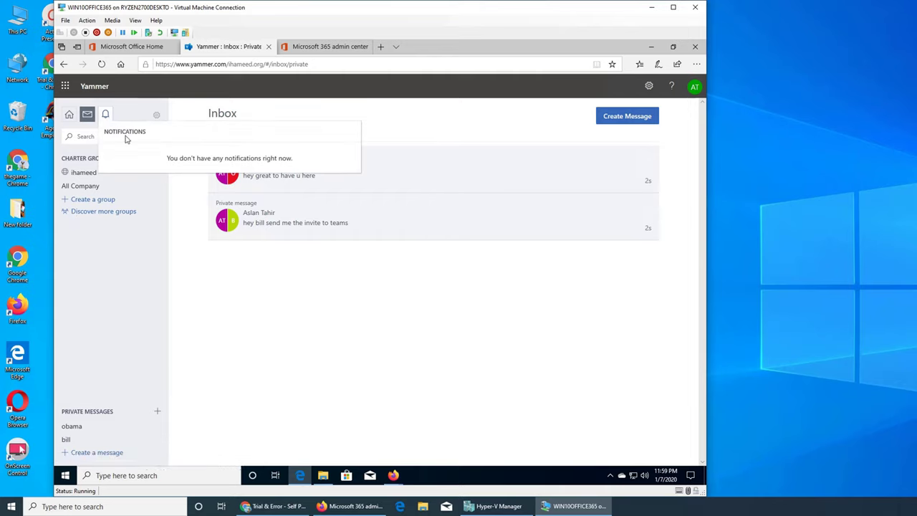
left_click(114, 207)
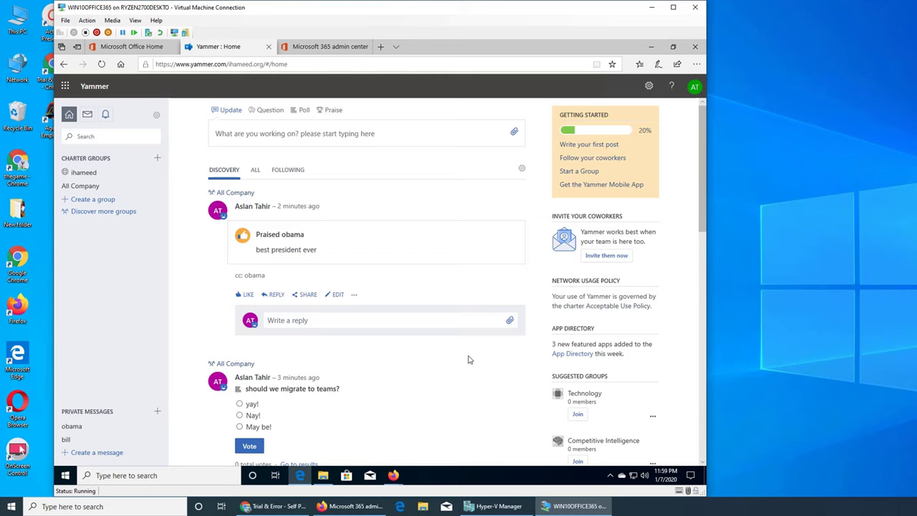
left_click(323, 47)
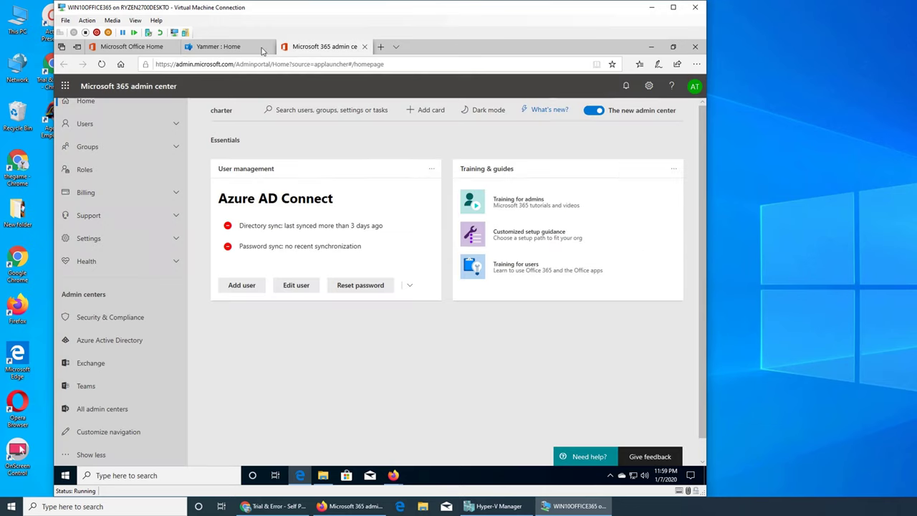
left_click(233, 45)
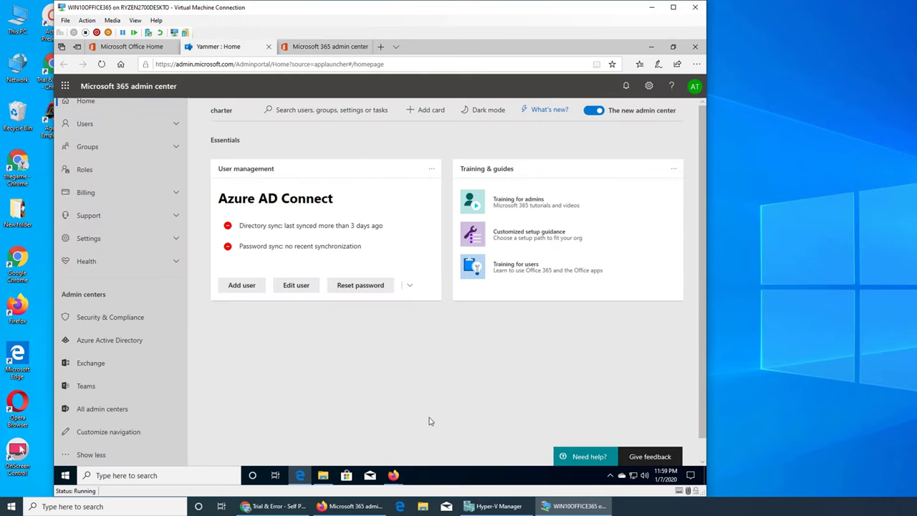
left_click(338, 50)
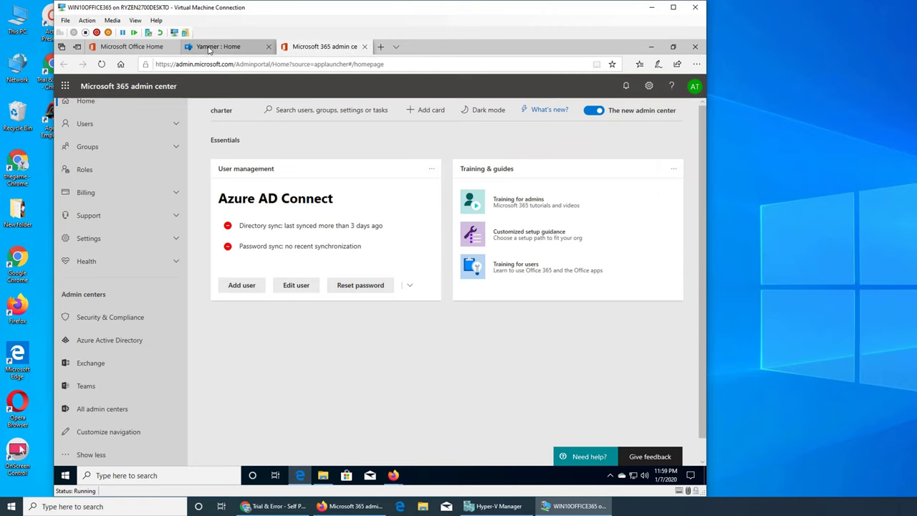
left_click(209, 48)
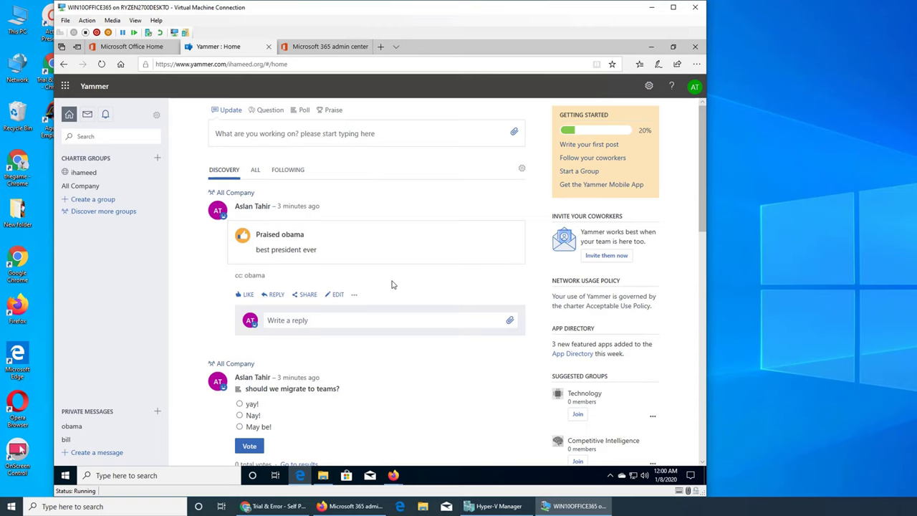